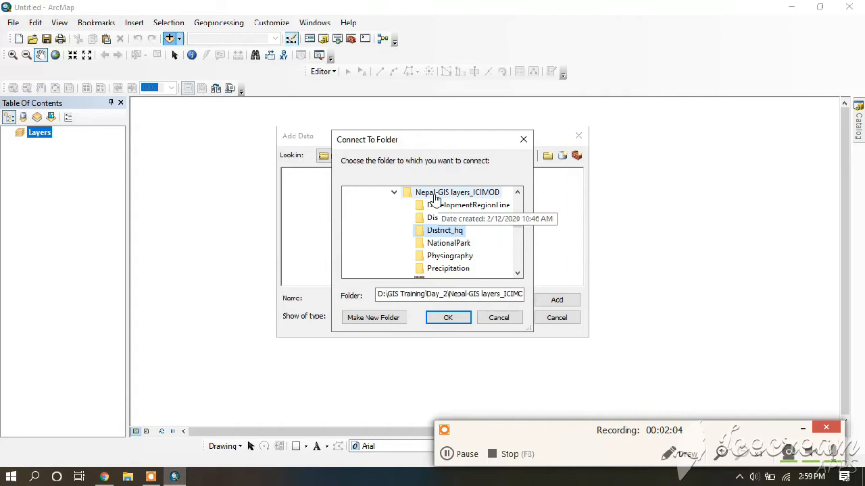
Connect to the Nepal-GIS layers_ICIMOD folder and add Districtdd.shp from its District subfolder to the map
click(448, 318)
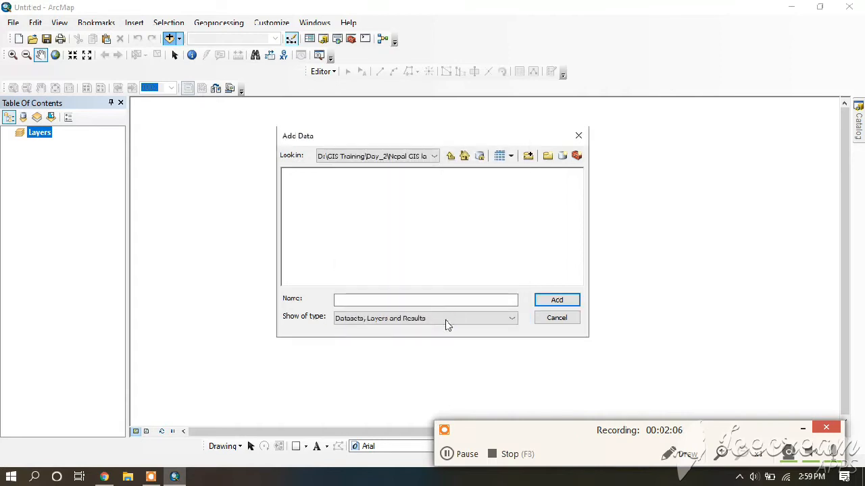
double_click(304, 187)
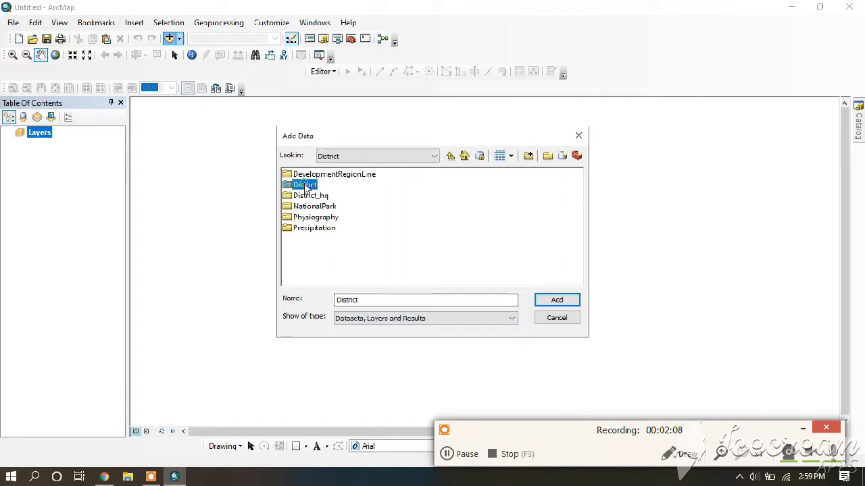
click(320, 175)
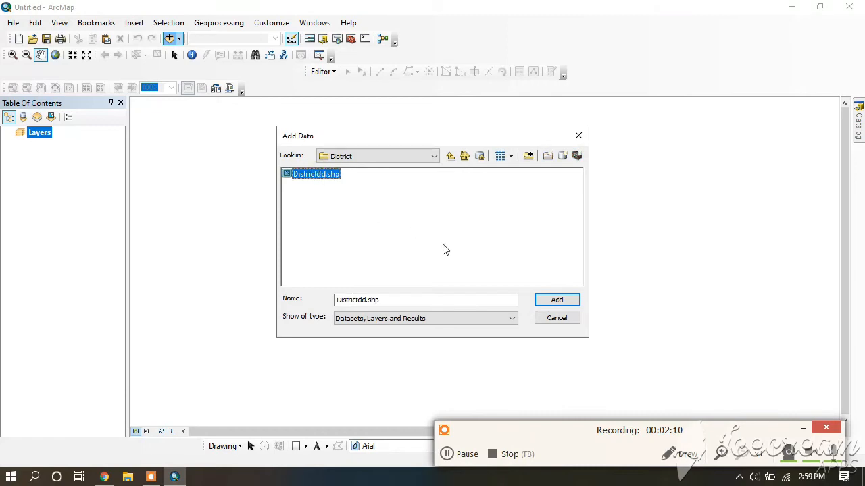
key(Return)
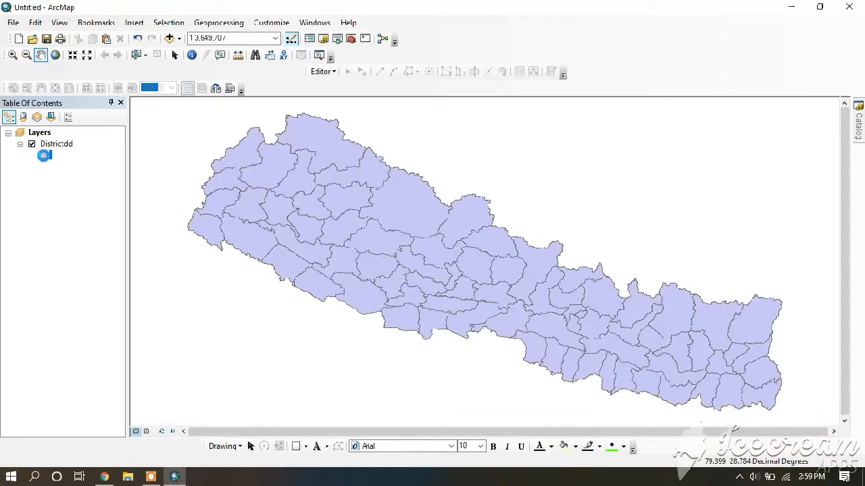
Change the Districtdd layer's symbol to Hollow
click(44, 156)
click(305, 214)
click(499, 374)
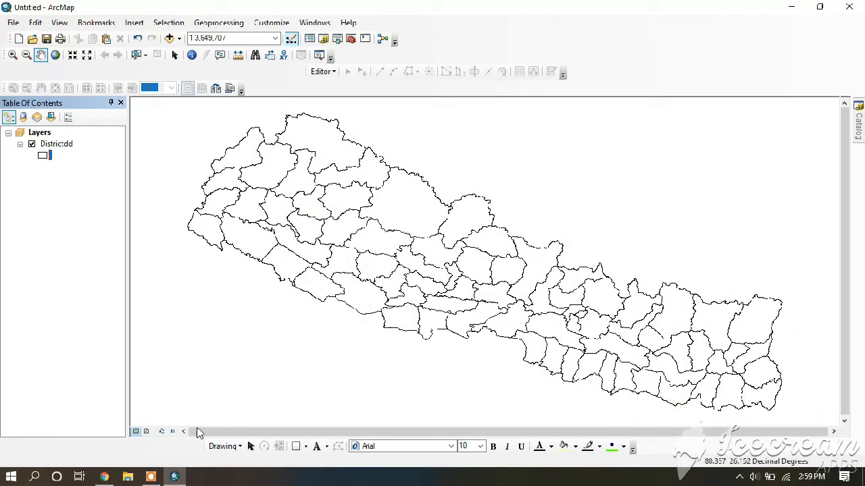
Switch to layout view and shrink the data frame to the lower part of the page, widening it slightly to the left
click(147, 432)
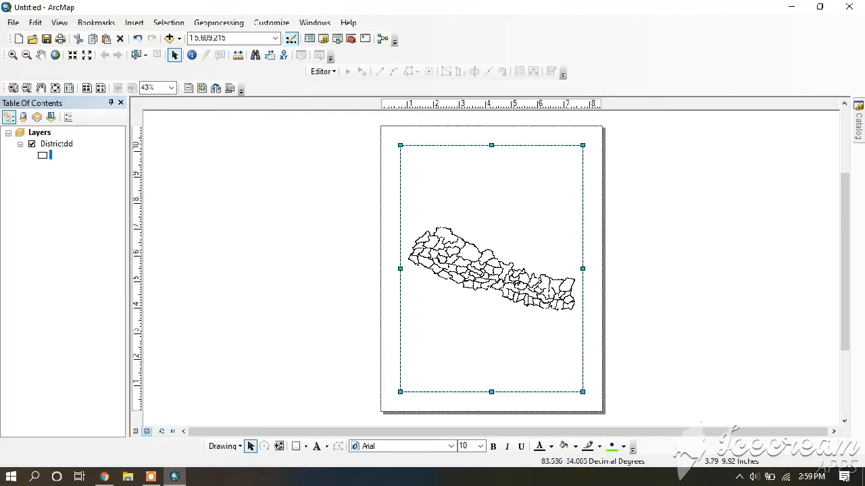
drag(491, 145, 491, 290)
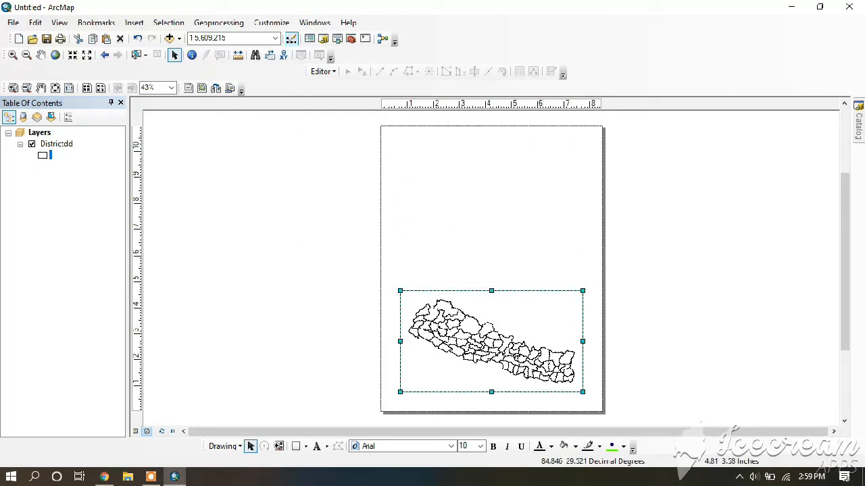
drag(400, 341, 395, 343)
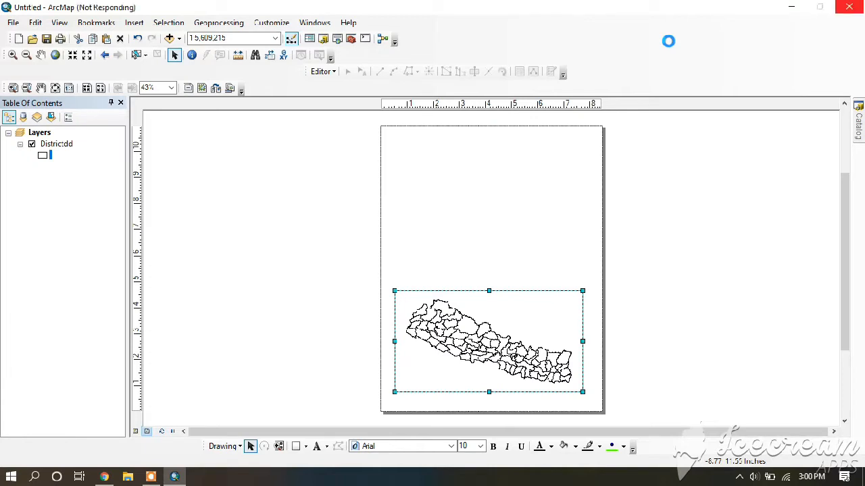
Hide the Layout toolbar and display it again
right_click(668, 41)
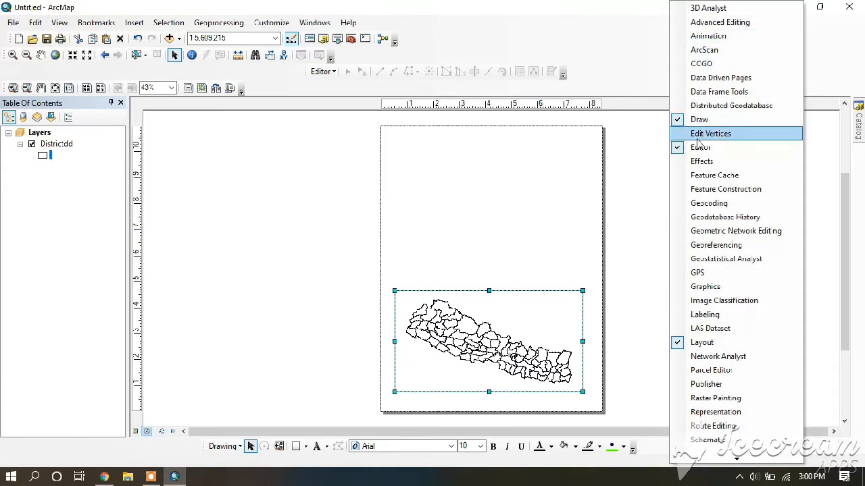
click(703, 342)
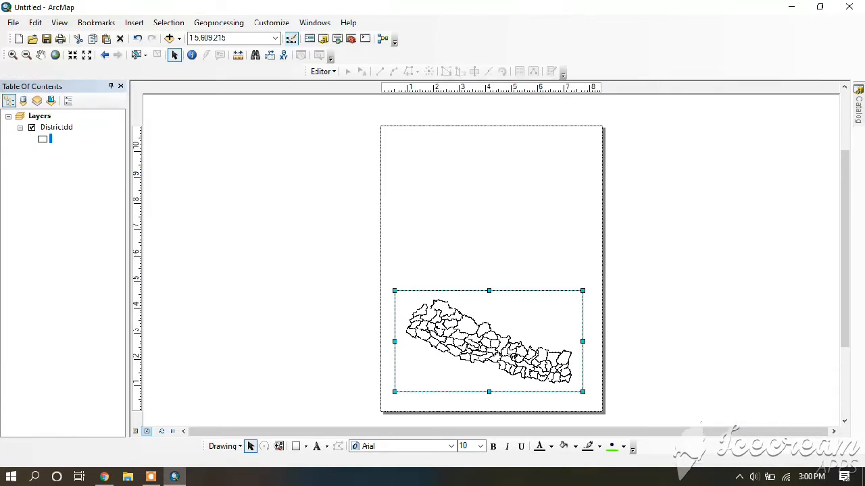
right_click(653, 42)
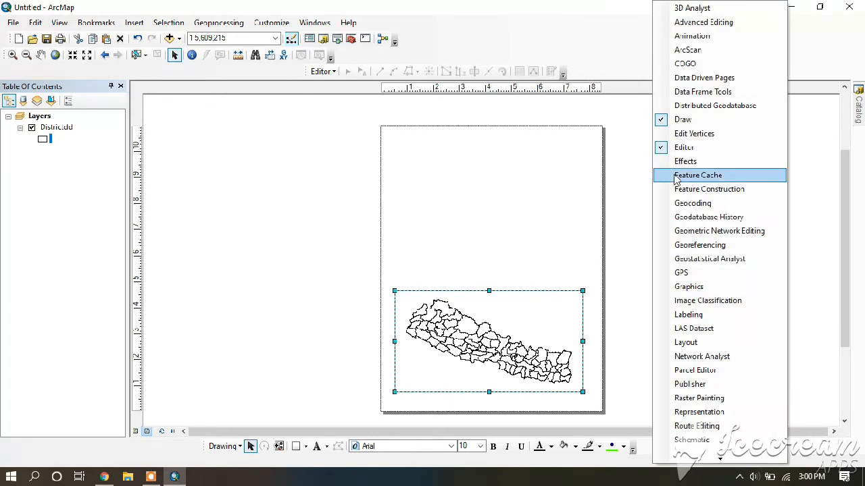
click(692, 340)
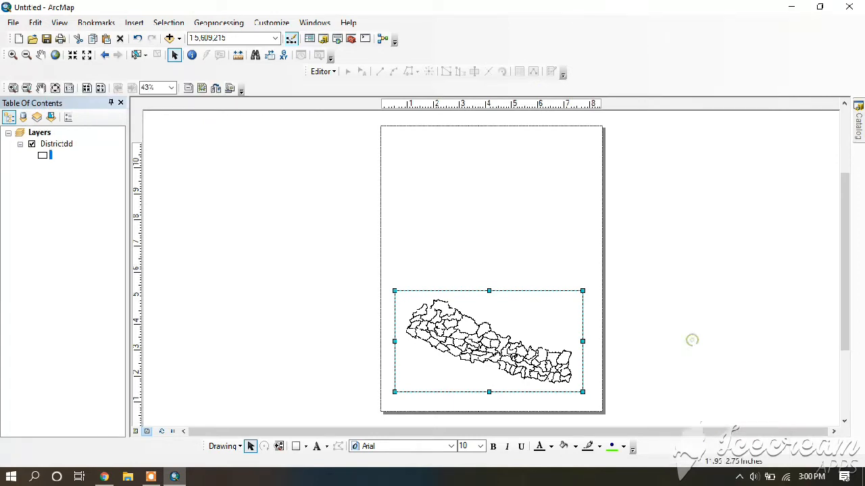
Change the page layout to the ISO A4 Landscape template
click(217, 90)
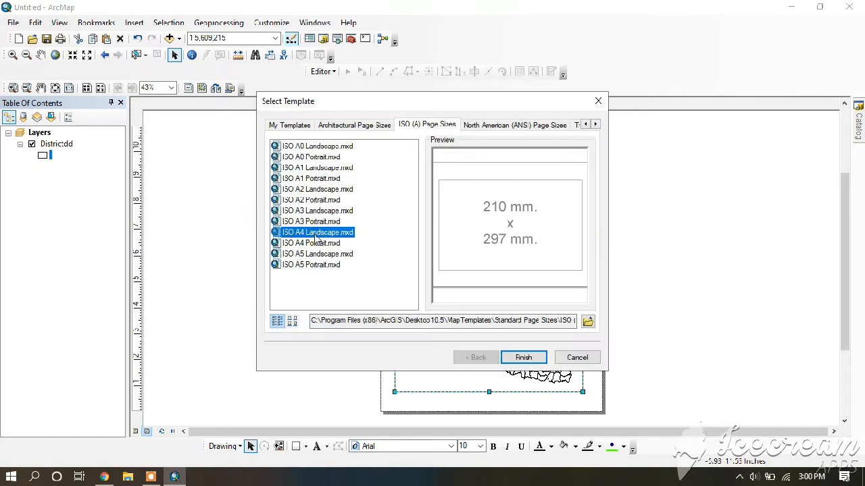
click(521, 357)
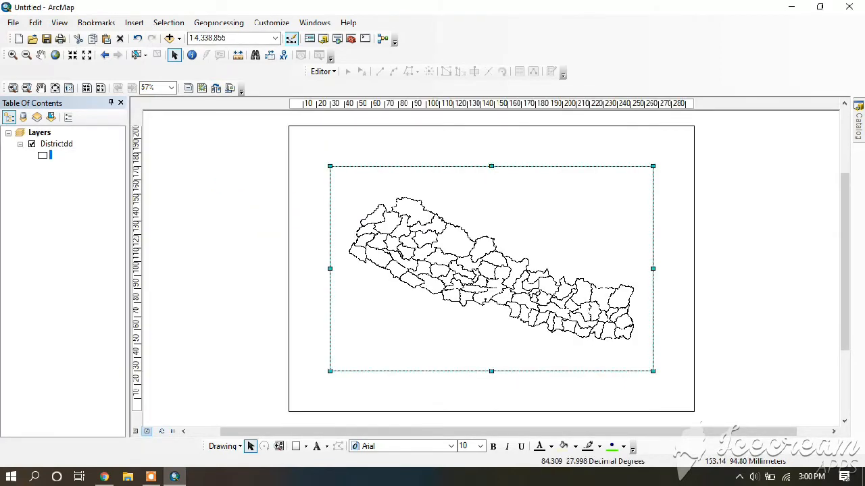
Resize the data frame to fill the lower part of the landscape page, almost reaching its side and bottom edges
drag(491, 165, 491, 293)
drag(492, 371, 492, 407)
drag(327, 351, 298, 351)
drag(652, 351, 688, 351)
Fit the whole Districtdd layer inside the resized data frame with Zoom To Layer
click(58, 147)
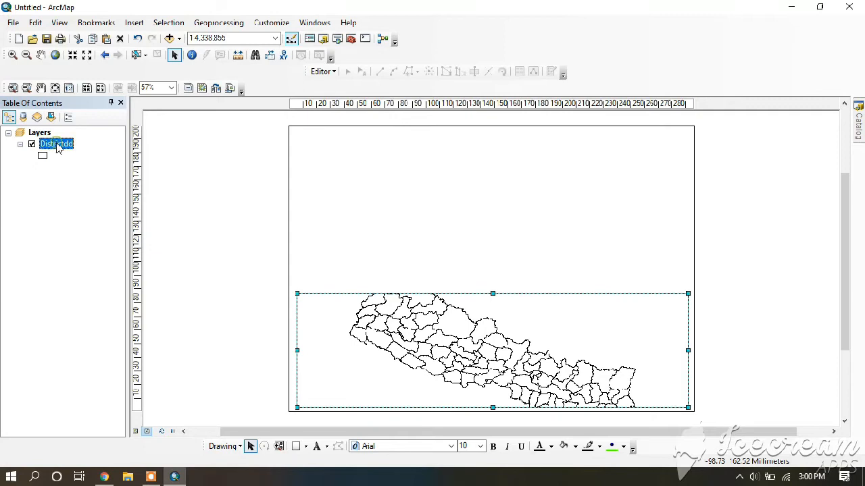
click(59, 146)
click(88, 193)
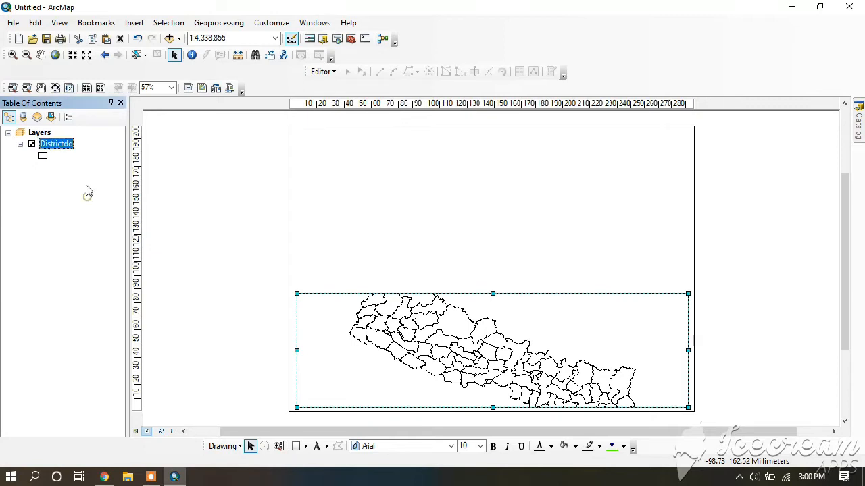
right_click(58, 142)
click(92, 202)
Set the Districtdd layer's symbology to unique values categories based on the DISTRICT field
right_click(66, 150)
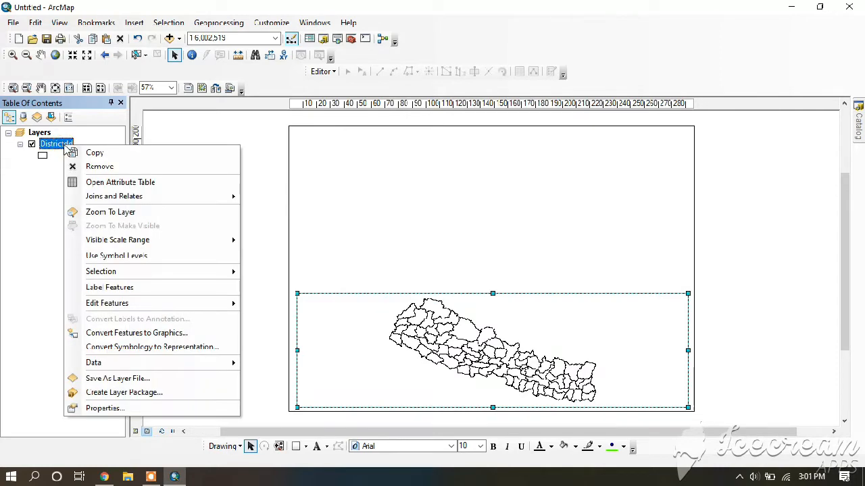
click(125, 408)
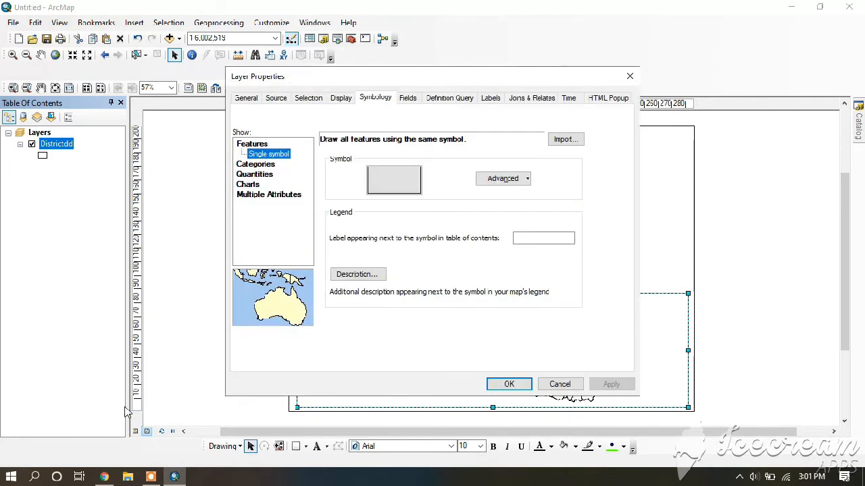
click(256, 163)
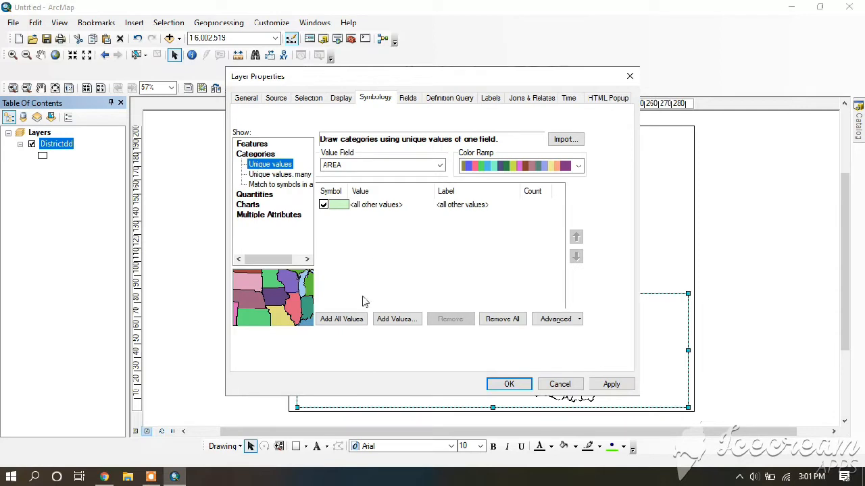
click(438, 165)
click(340, 211)
click(341, 318)
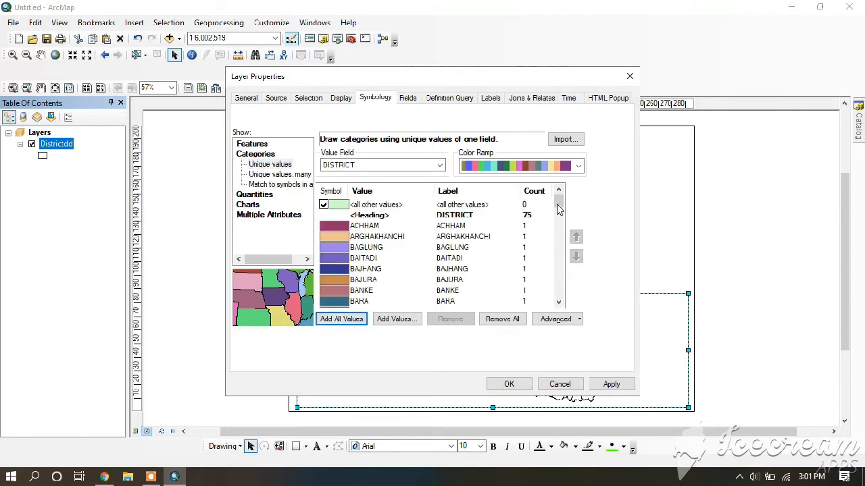
drag(559, 204, 564, 177)
click(502, 319)
Add only DANG as a unique value in the Districtdd symbology and apply it to the layer
click(396, 319)
mouse_move(444, 193)
mouse_down()
mouse_move(454, 243)
mouse_move(445, 181)
mouse_move(453, 204)
mouse_up()
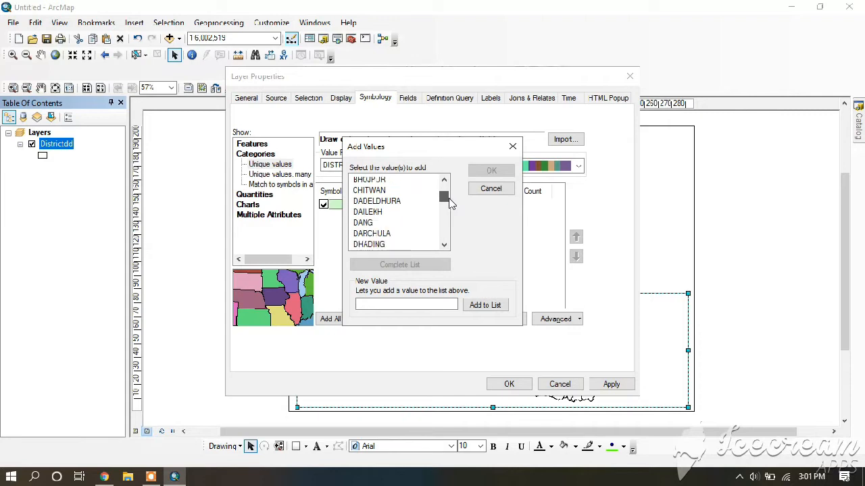
click(362, 224)
click(491, 171)
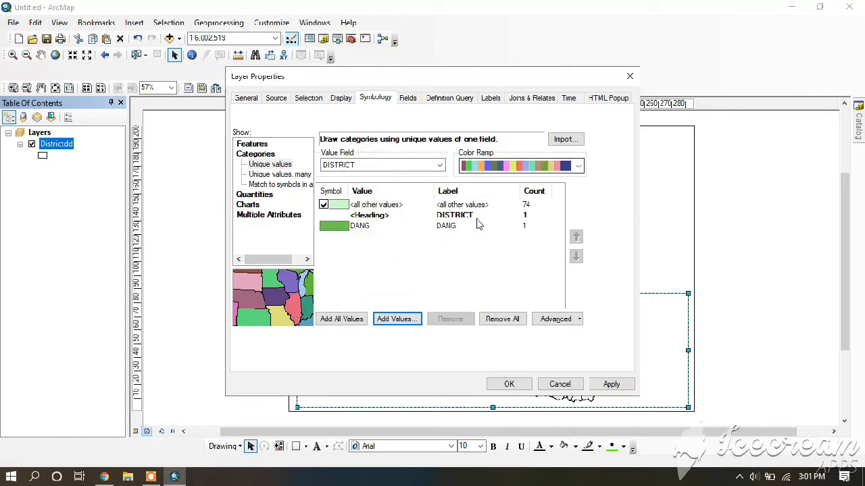
click(339, 207)
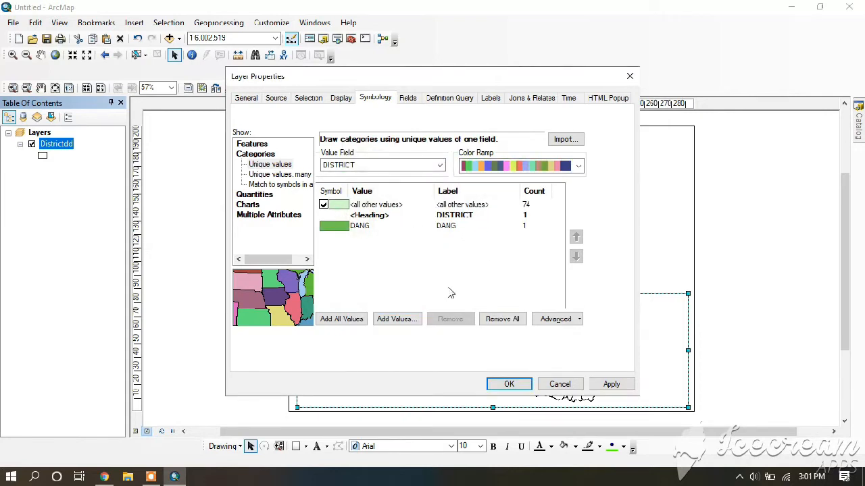
click(611, 383)
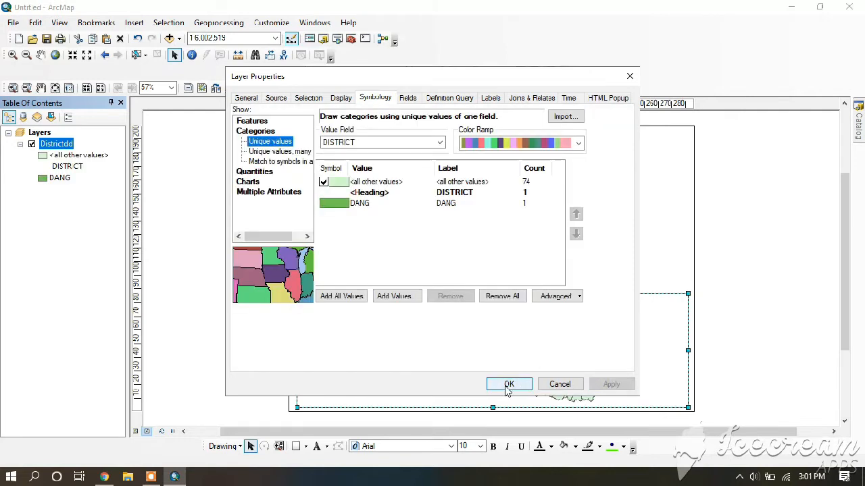
click(509, 385)
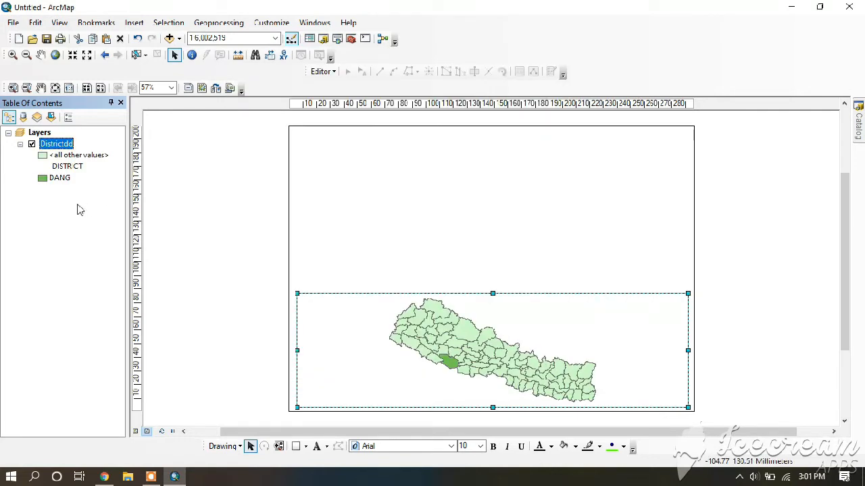
Set the fill color of the DANG district symbol to red and nudge the district map frame slightly
click(42, 177)
click(565, 191)
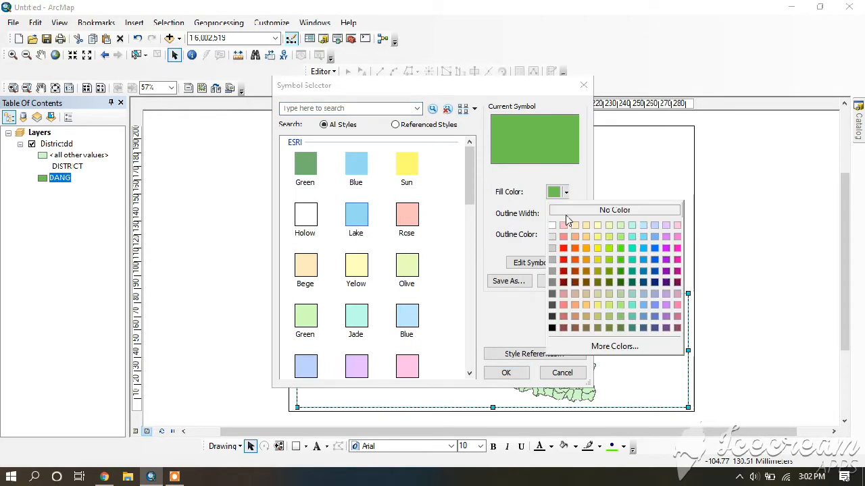
click(563, 248)
click(503, 373)
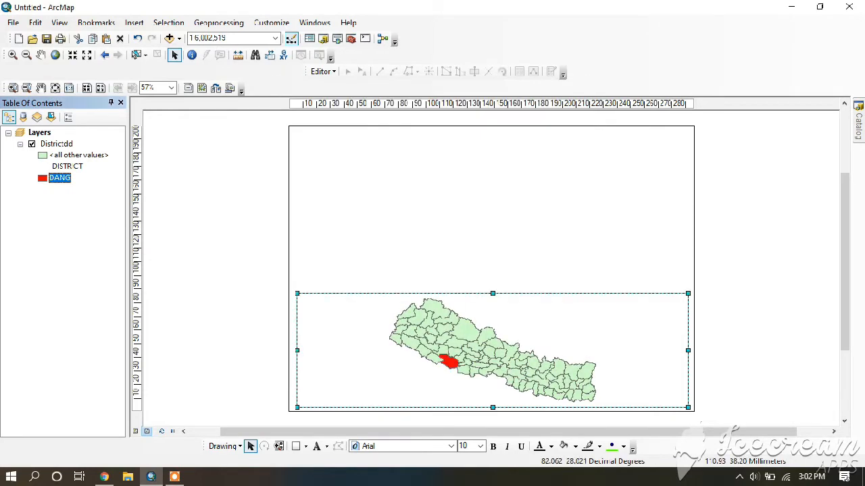
drag(449, 376, 535, 408)
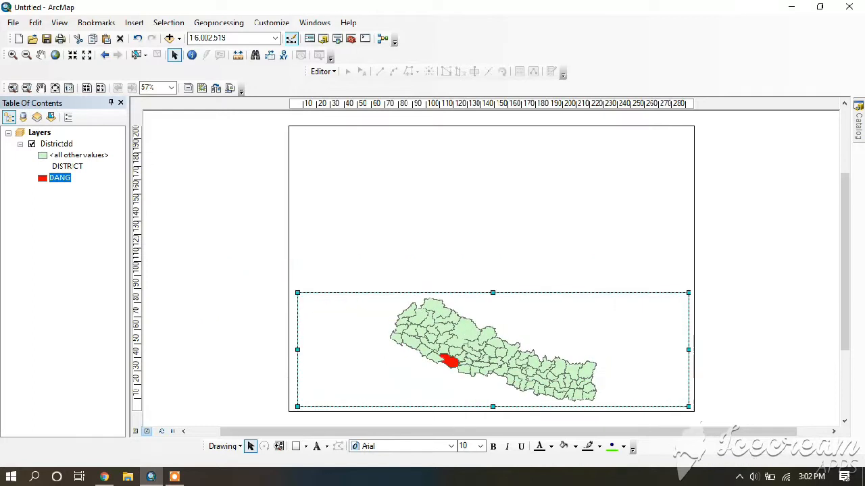
Insert a new data frame, move it to the page's upper-left corner and enlarge it down to the district map frame
click(133, 22)
click(147, 35)
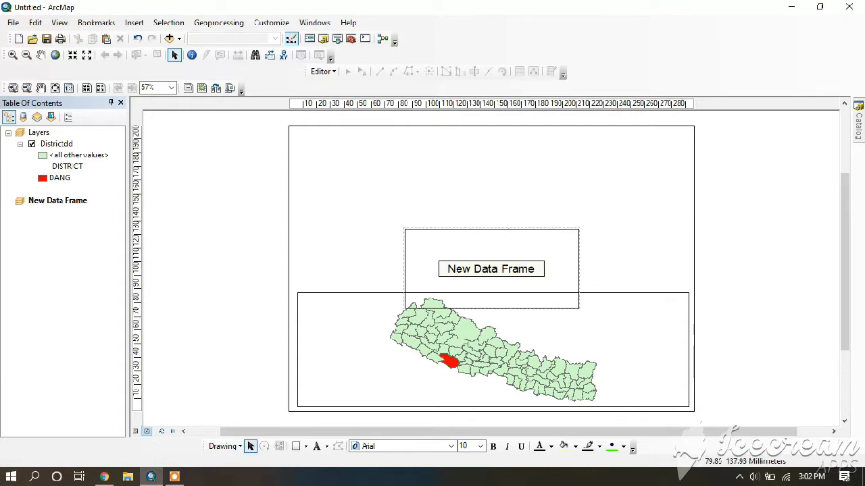
click(420, 238)
drag(420, 237, 311, 141)
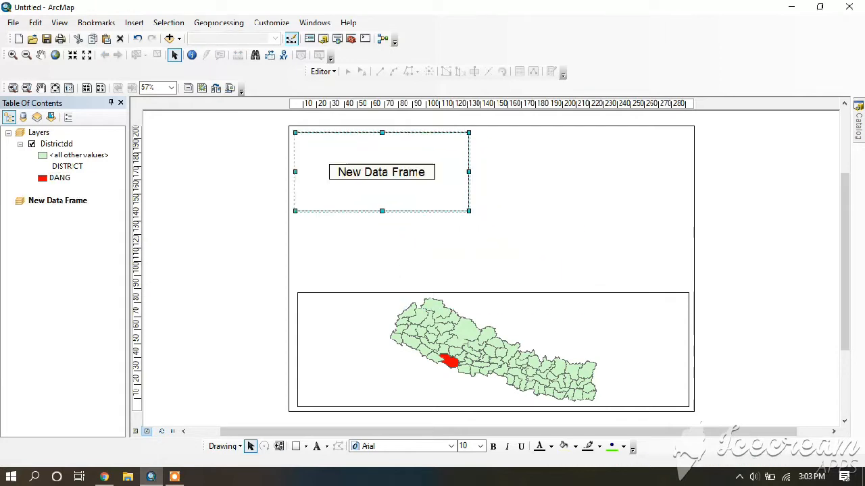
drag(468, 211, 468, 286)
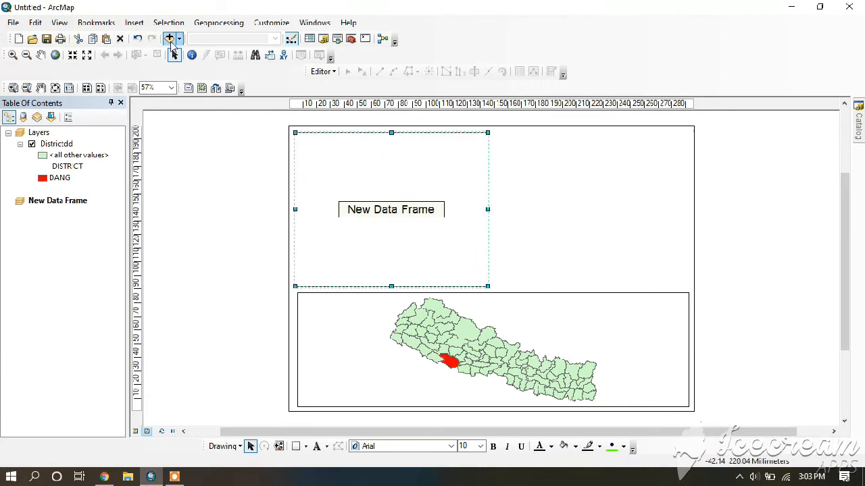
Add 44-45_utm.shp from the Day_2 training folder to the new data frame
click(169, 39)
click(434, 156)
click(438, 201)
click(315, 177)
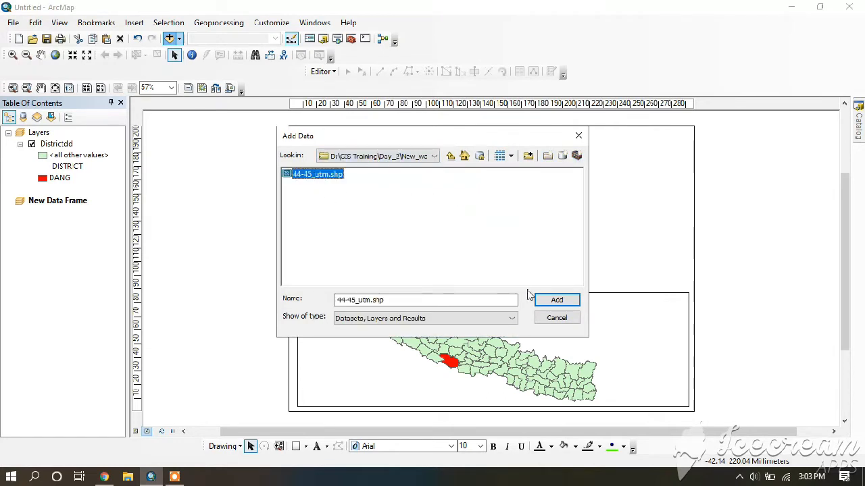
click(546, 301)
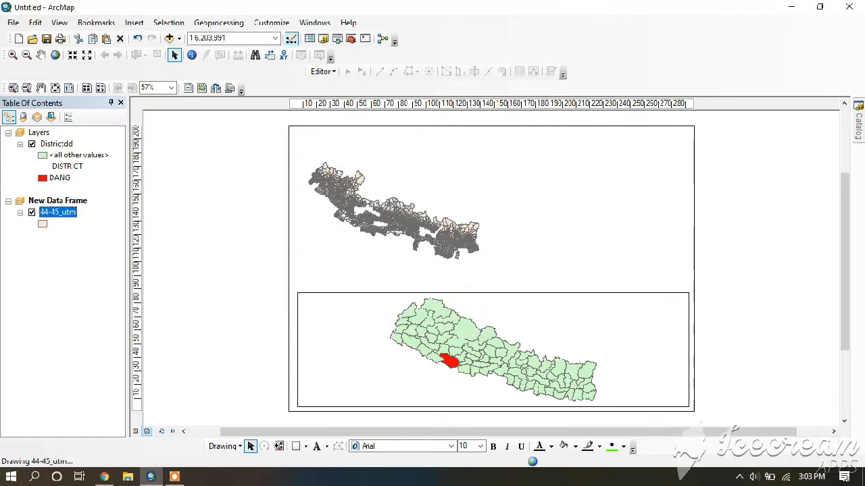
Change the 44-45_utm layer's symbol to Hollow
click(41, 226)
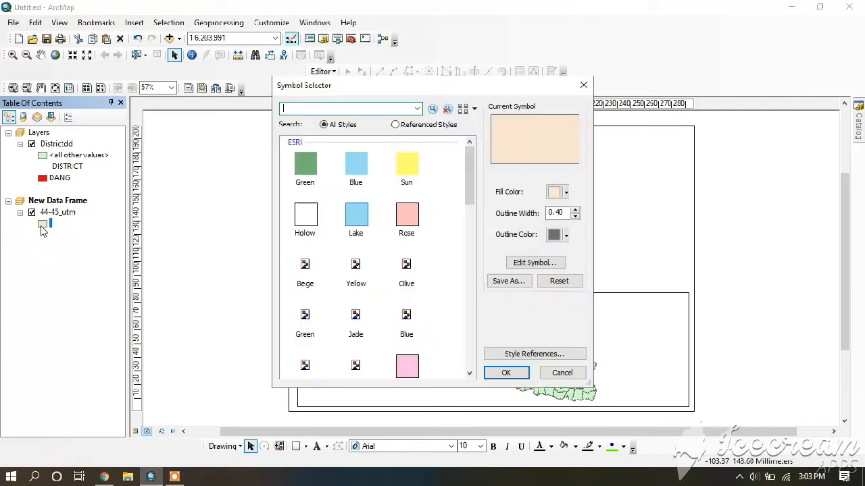
click(305, 225)
click(497, 373)
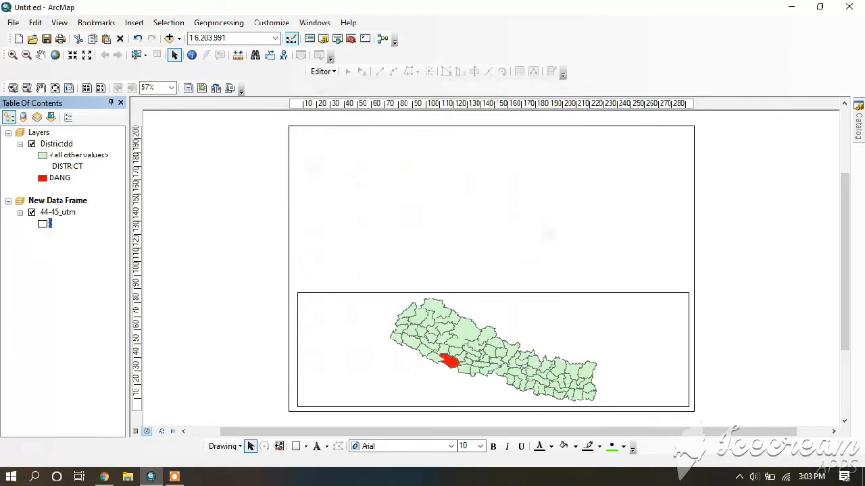
Start a definition query for the 44-45_utm layer with "DISTRICT" = and list that field's unique values
click(71, 214)
right_click(72, 215)
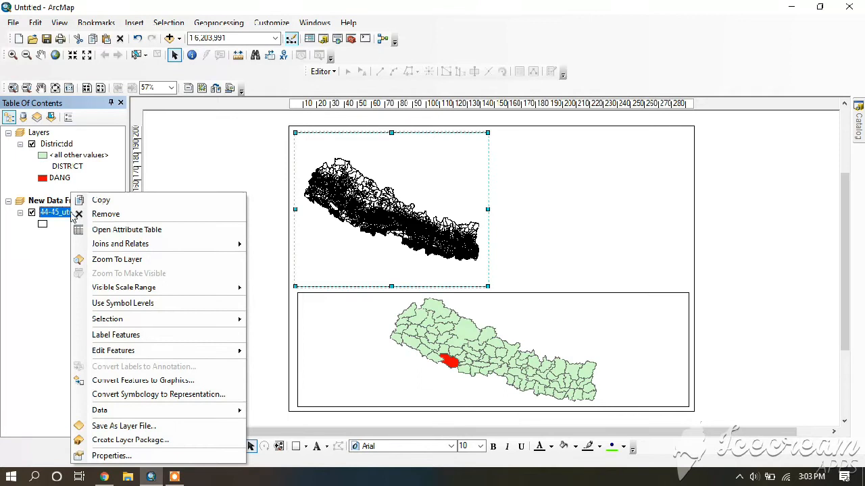
click(113, 455)
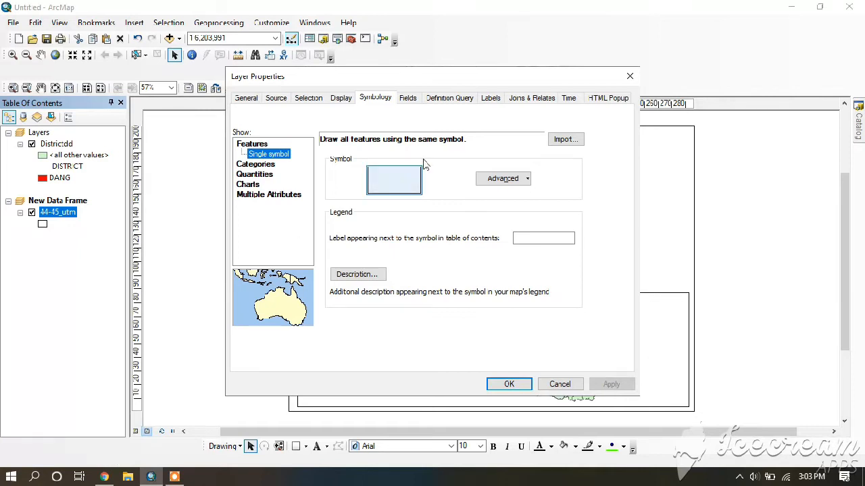
click(450, 98)
click(288, 250)
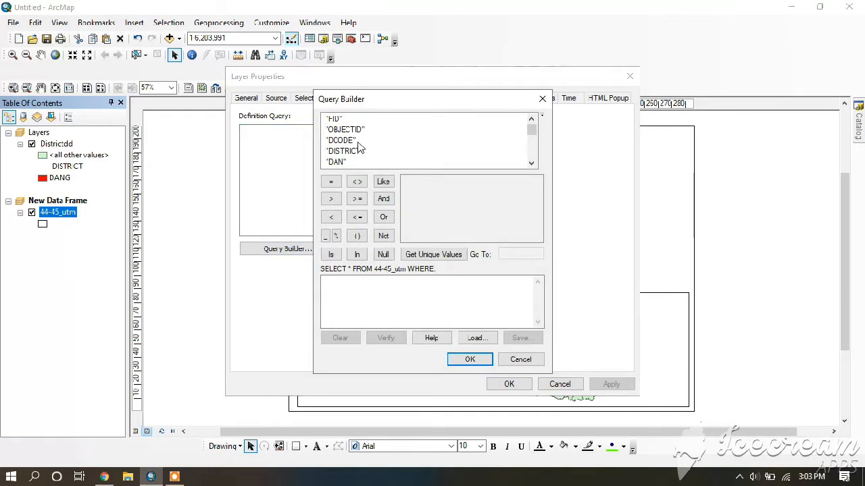
double_click(353, 151)
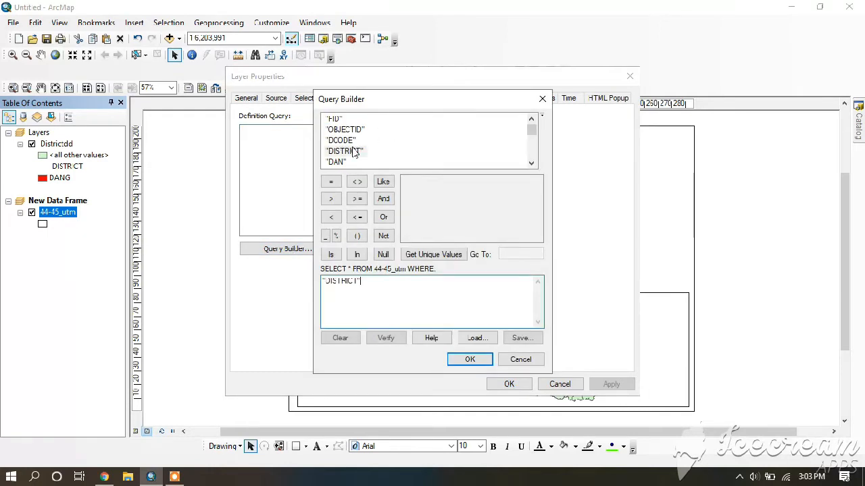
click(332, 183)
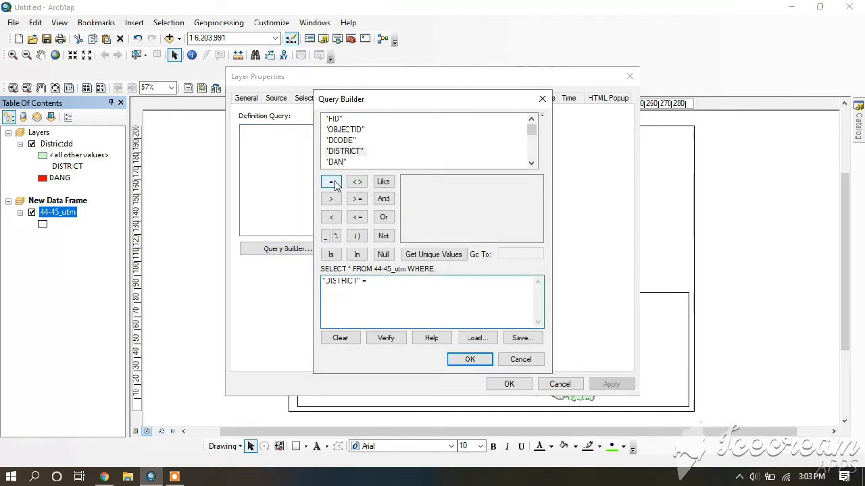
click(433, 256)
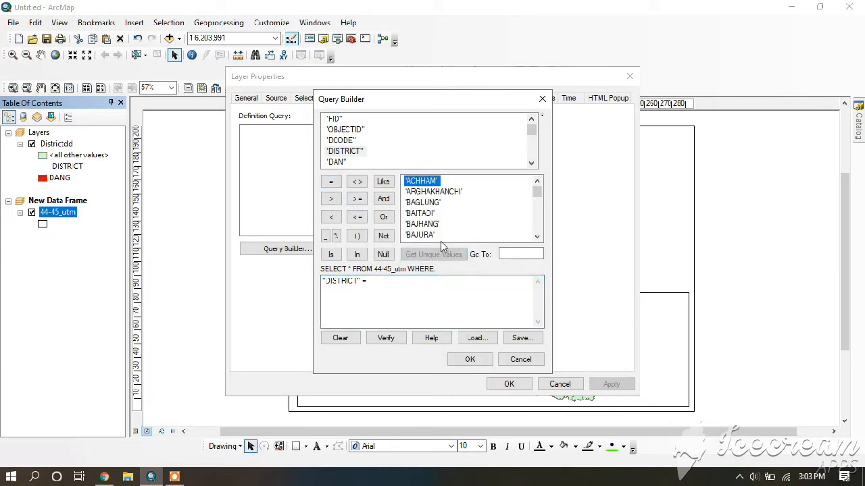
Complete the definition query with the value 'DANG', apply it, and zoom the data frame to the 44-45_utm layer
click(518, 254)
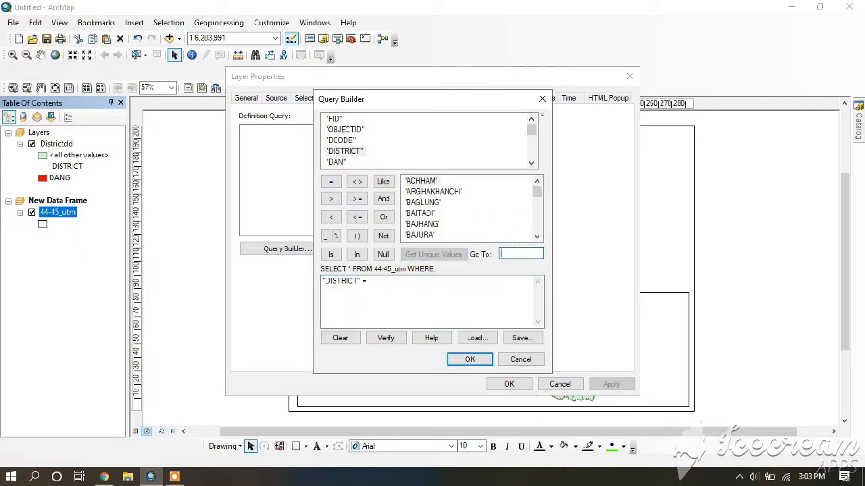
text(dan)
double_click(424, 236)
click(470, 359)
click(611, 384)
click(509, 384)
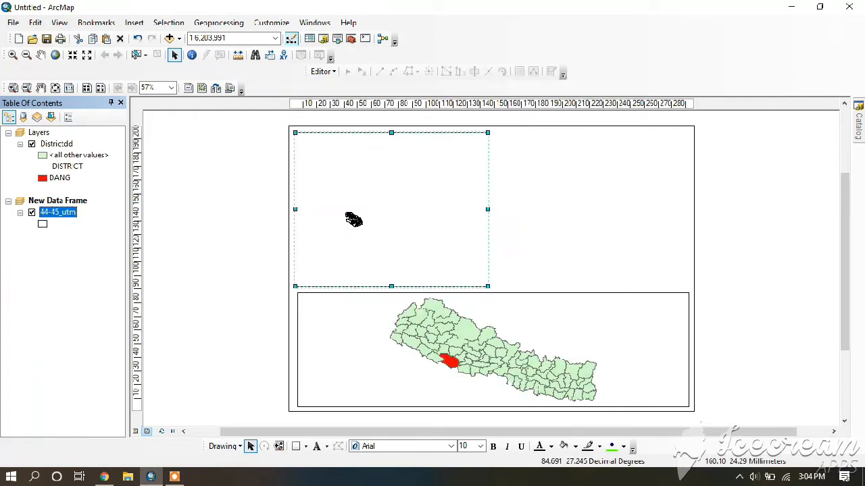
right_click(68, 215)
click(98, 263)
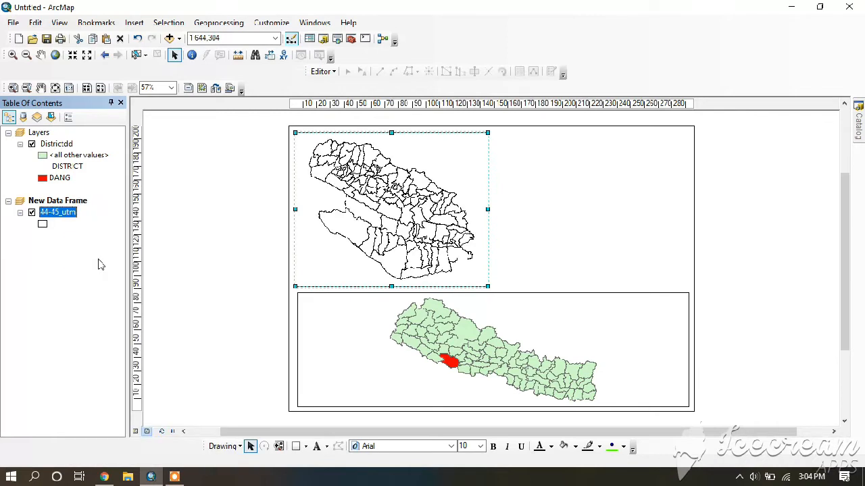
Set the 44-45_utm layer's symbology to unique values categories using GaPa_NaPa as the value field
right_click(75, 215)
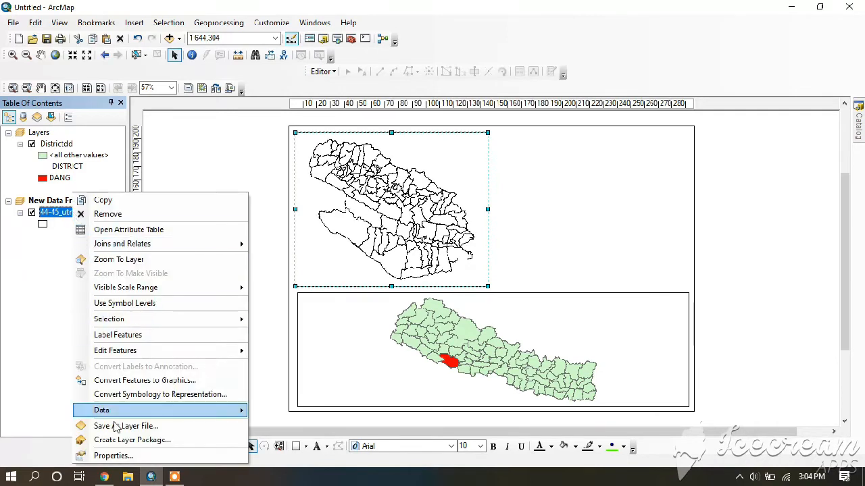
click(121, 457)
click(375, 102)
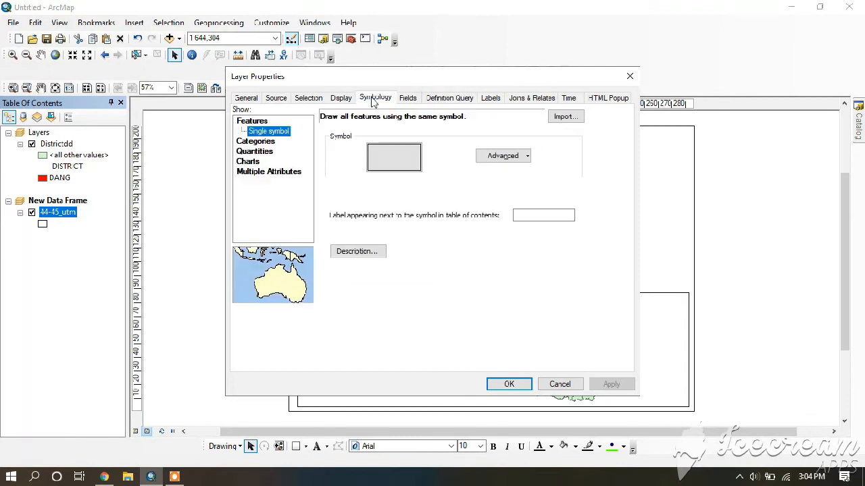
click(256, 141)
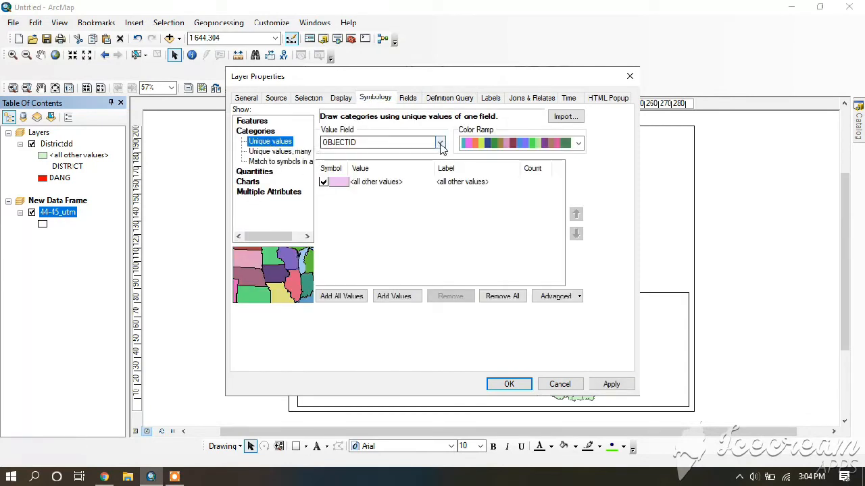
click(440, 144)
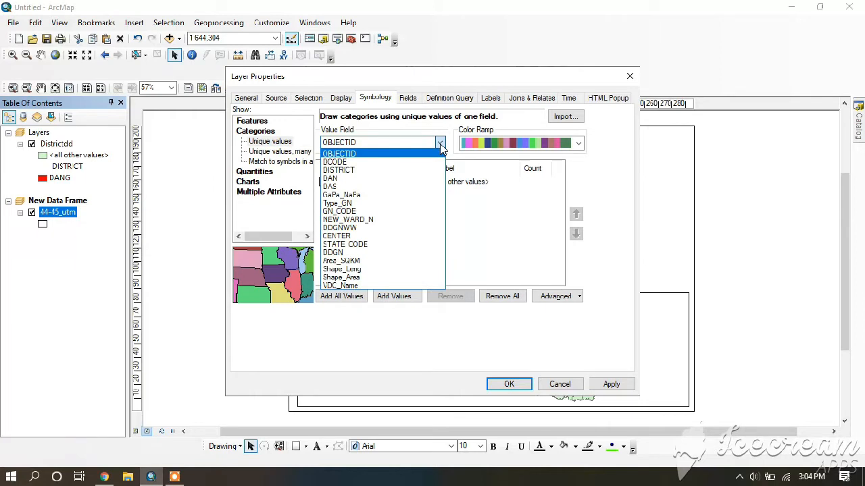
click(370, 196)
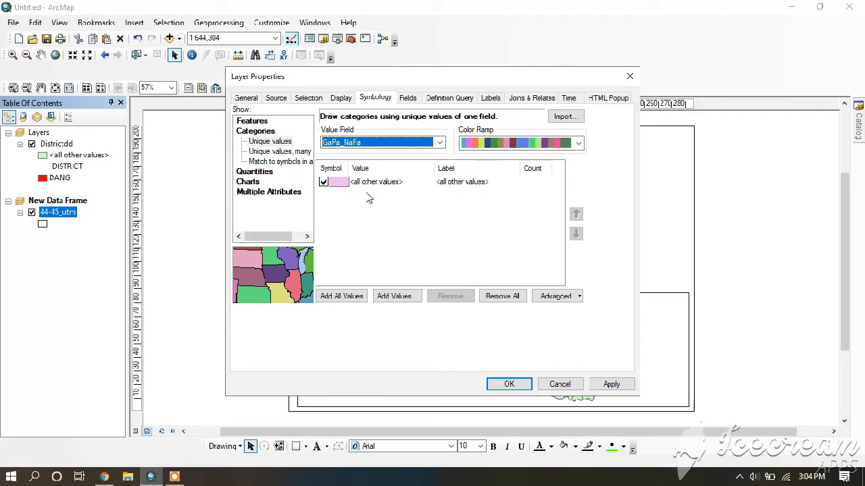
Make Lamahi the only GaPa_NaPa value listed besides all other values, and apply the symbology
click(340, 296)
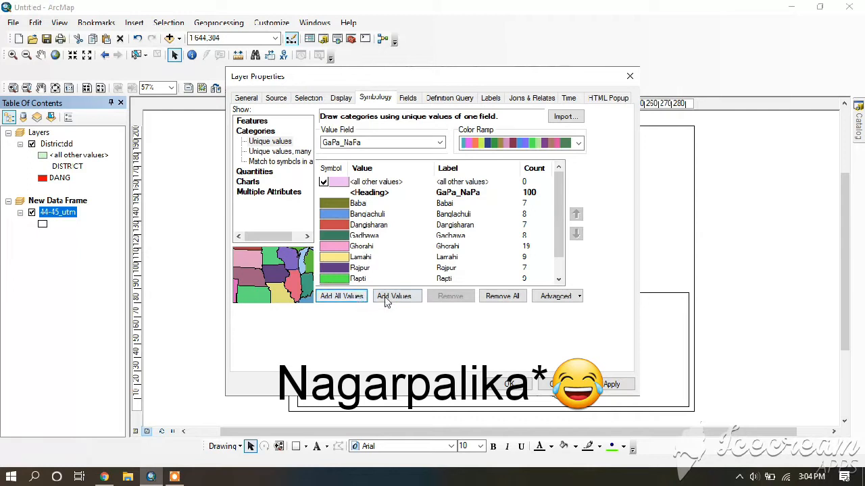
click(495, 294)
click(404, 299)
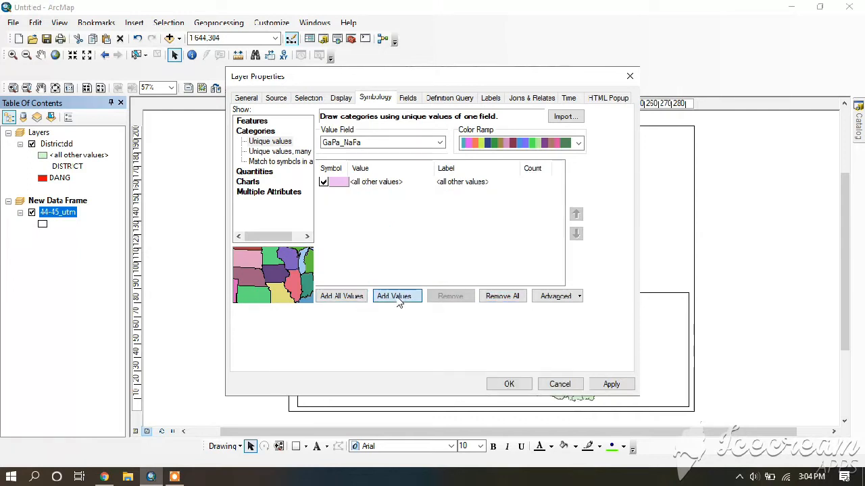
click(369, 235)
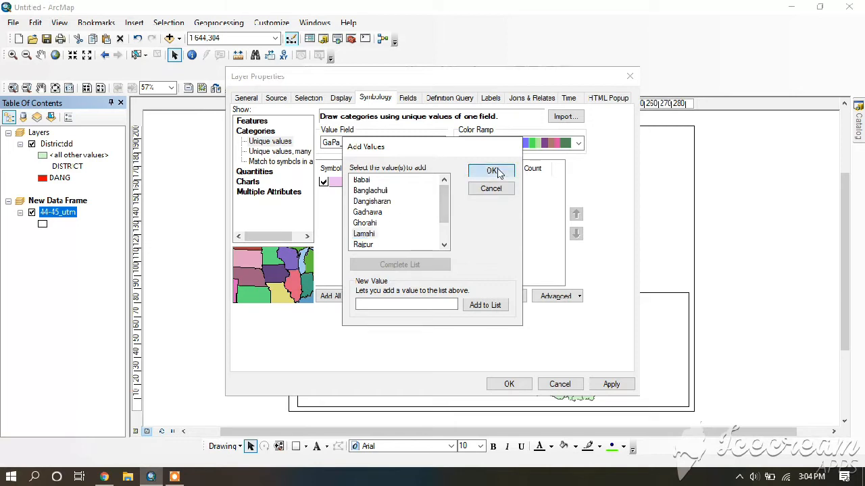
click(493, 170)
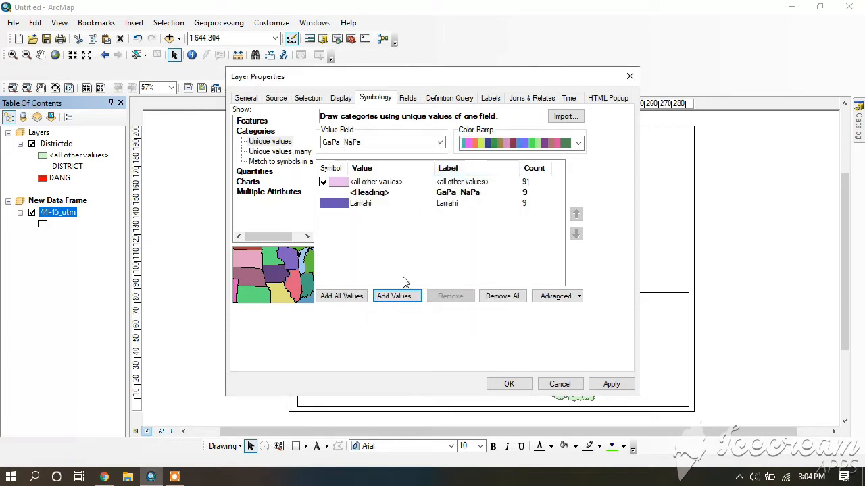
click(609, 384)
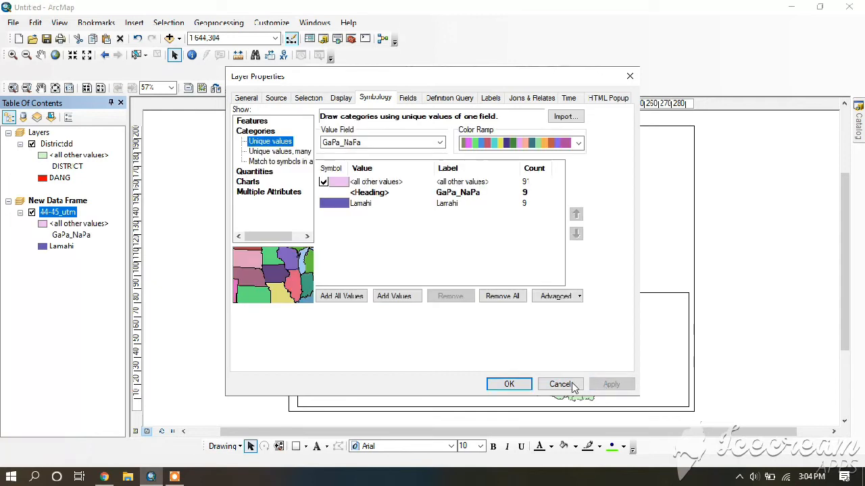
click(492, 388)
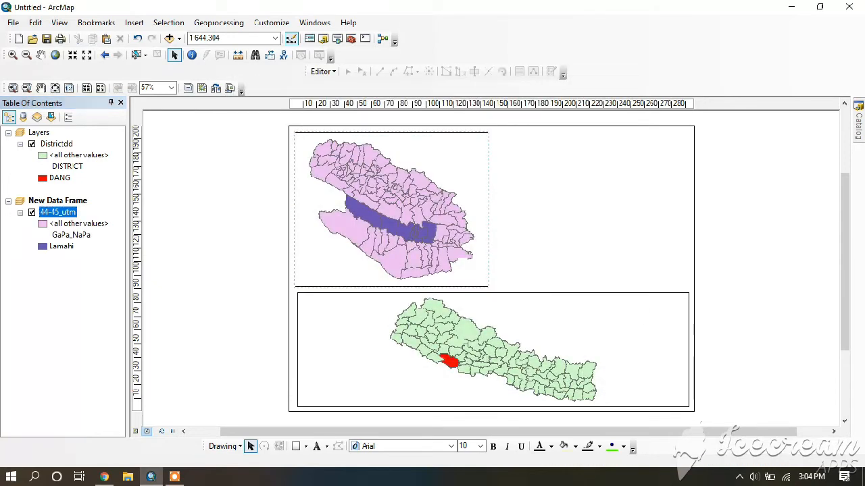
Insert another data frame and fit it into the page's empty upper-right area, beside the Dang map and above the district map
click(133, 22)
click(144, 34)
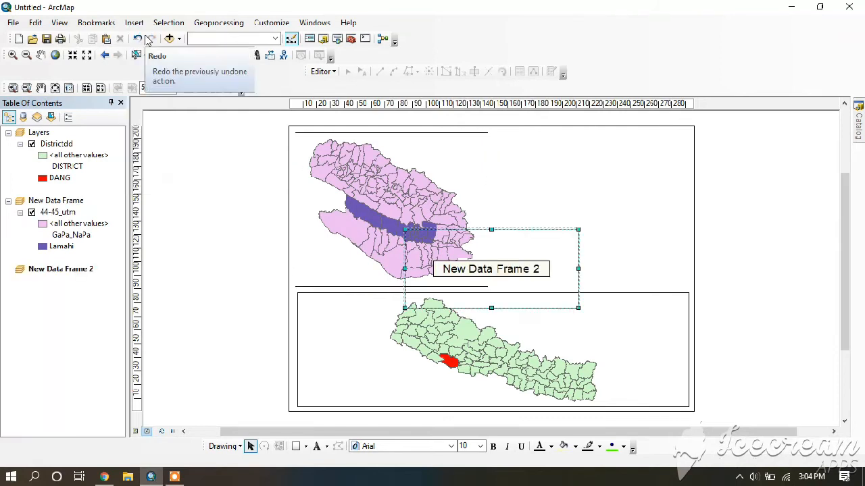
drag(599, 150, 598, 148)
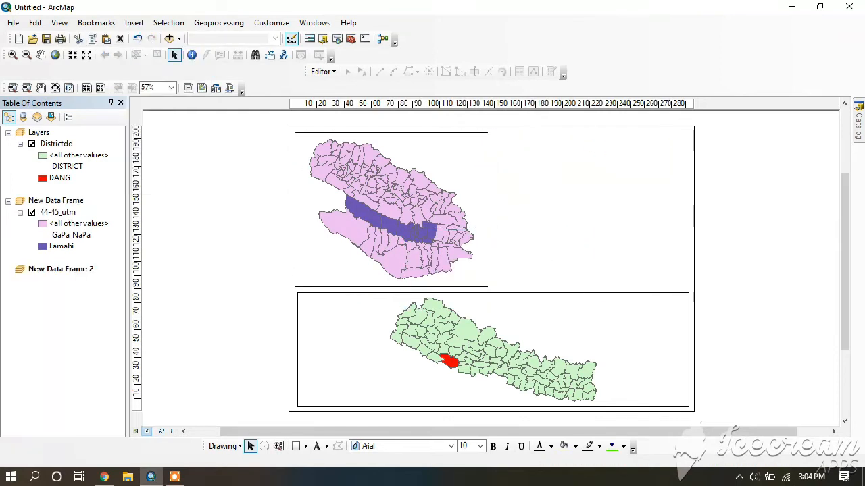
drag(581, 212, 583, 286)
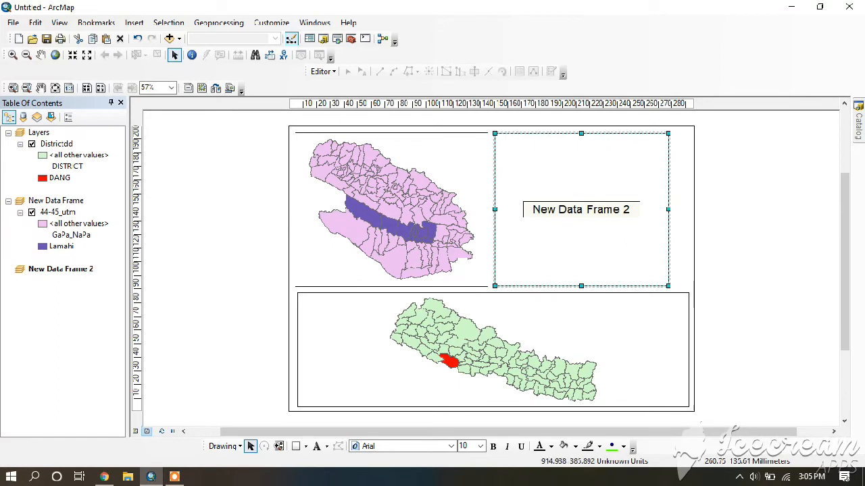
drag(668, 209, 682, 209)
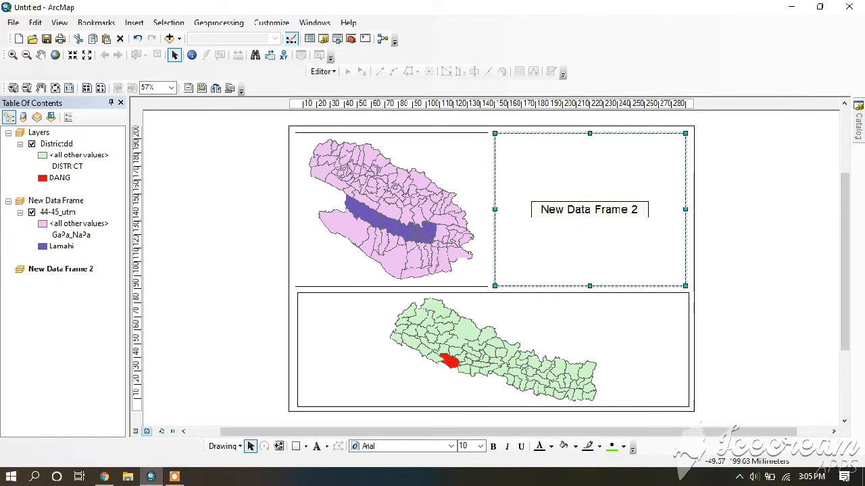
Add 44-45_utm.shp from the New_ward_45UTM folder to the empty data frame
click(169, 38)
click(331, 173)
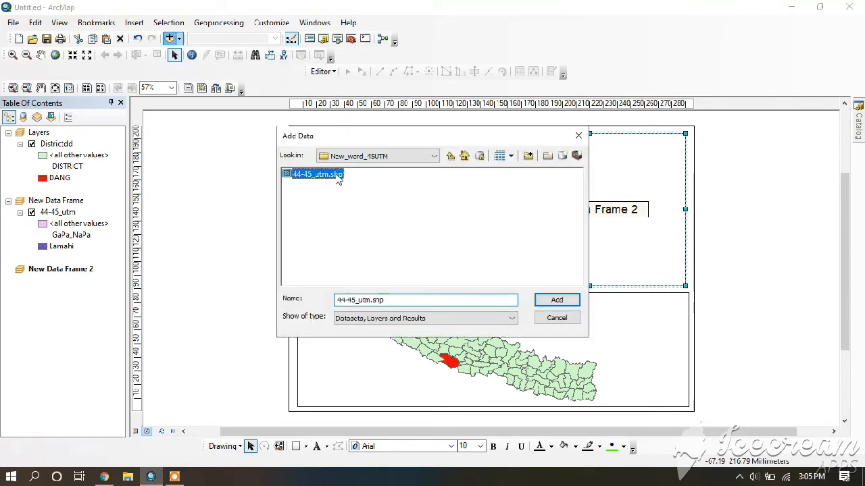
click(555, 300)
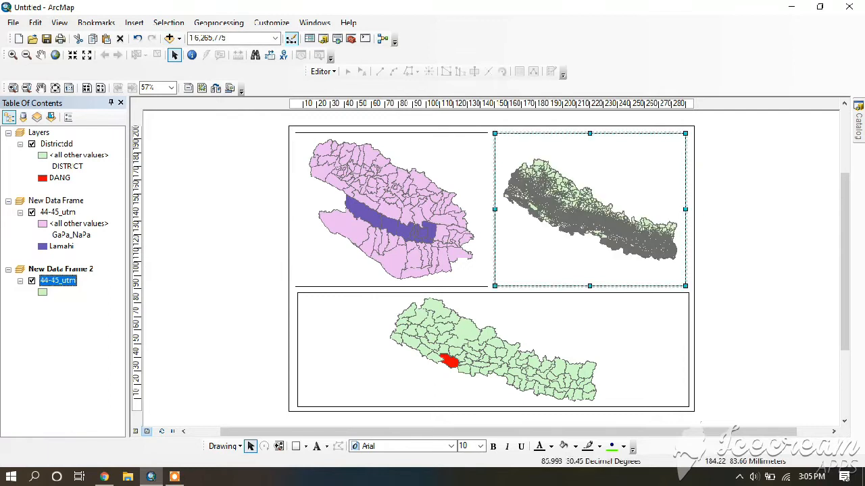
Start a definition query for the 44-45_utm layer in New Data Frame 2 with "GaPa_NaPa" = and list the field's unique values
right_click(58, 284)
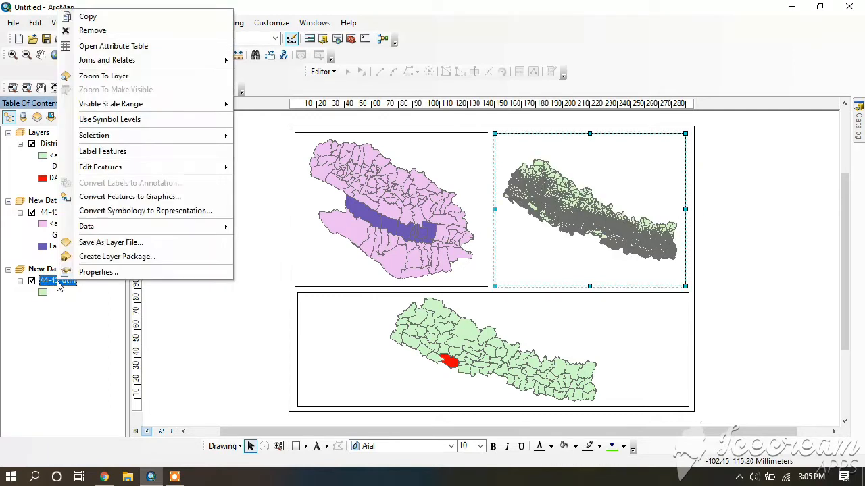
click(102, 271)
click(450, 101)
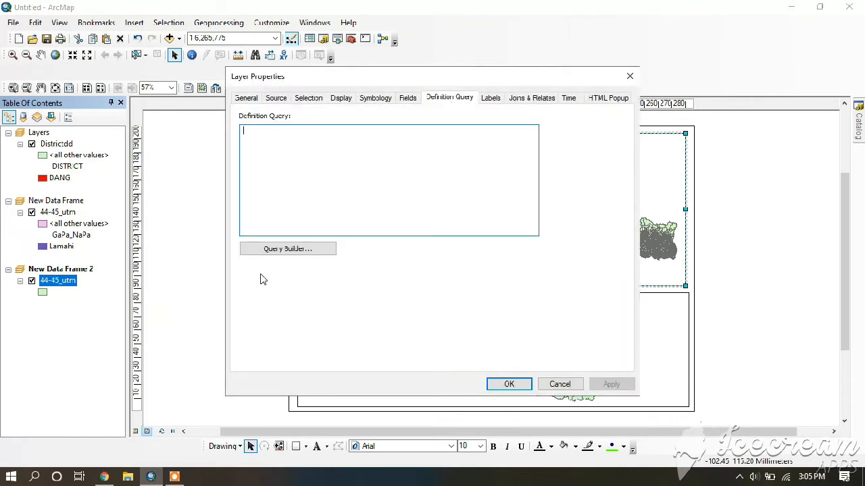
click(269, 254)
drag(533, 128, 535, 138)
double_click(348, 152)
click(330, 182)
click(441, 254)
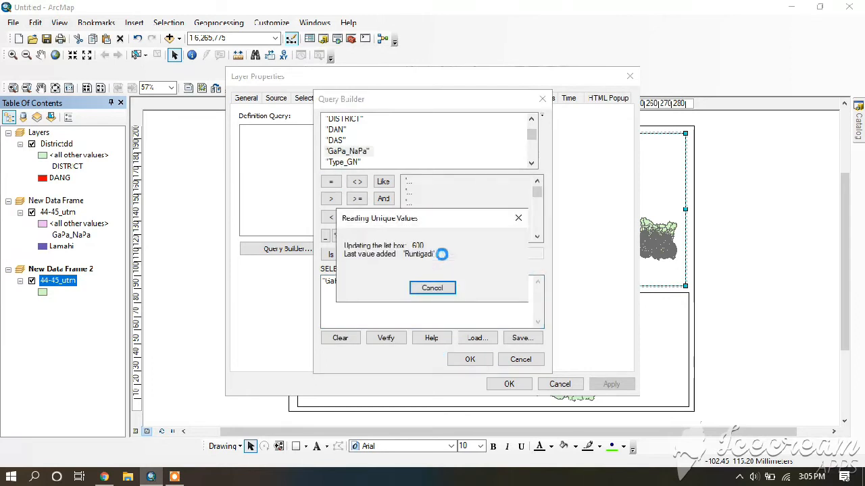
Complete the query with the value 'Lamahi', apply it, and zoom New Data Frame 2 to its 44-45_utm layer
click(521, 254)
text(lama)
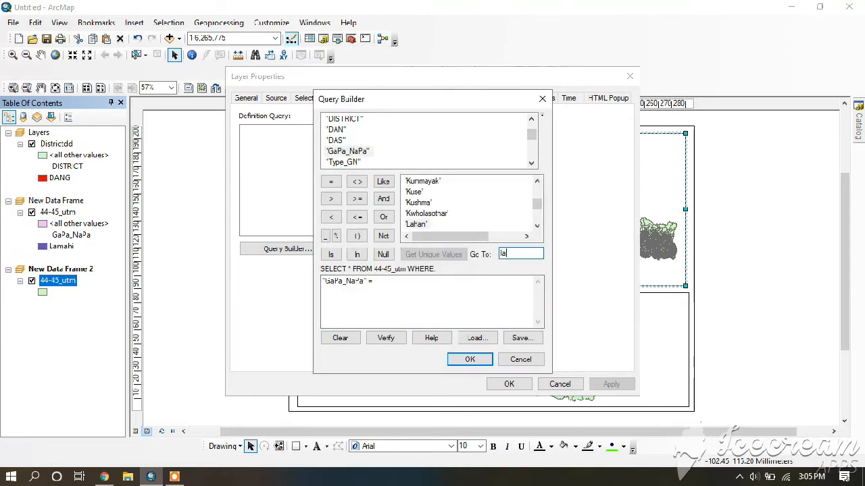
double_click(417, 224)
click(463, 361)
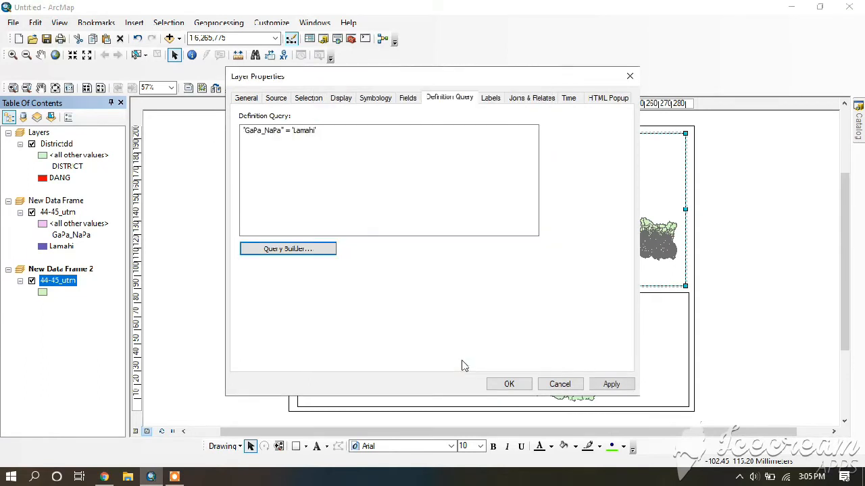
click(609, 383)
click(561, 383)
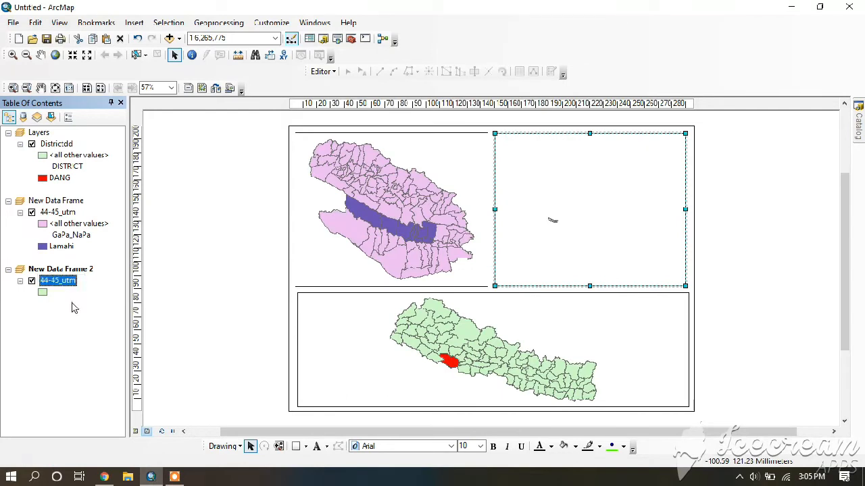
right_click(60, 282)
click(111, 70)
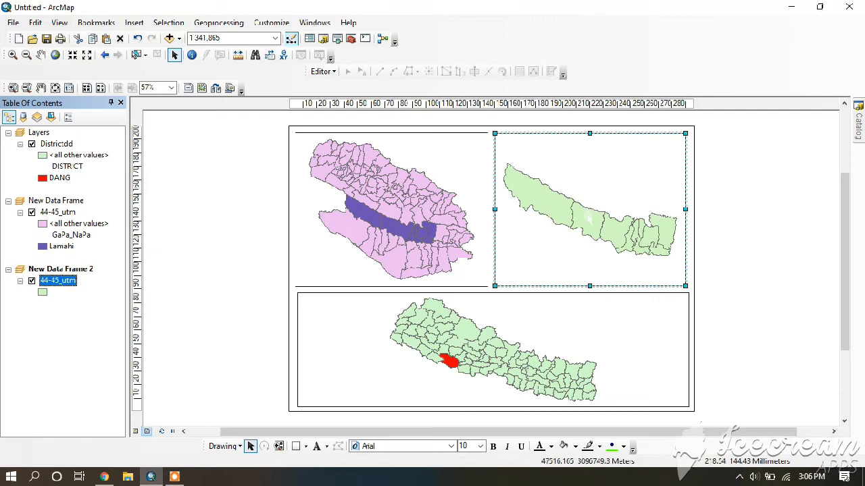
Symbolize the 44-45_utm layer in New Data Frame 2 by unique values of the NEW_WARD_N field
right_click(66, 285)
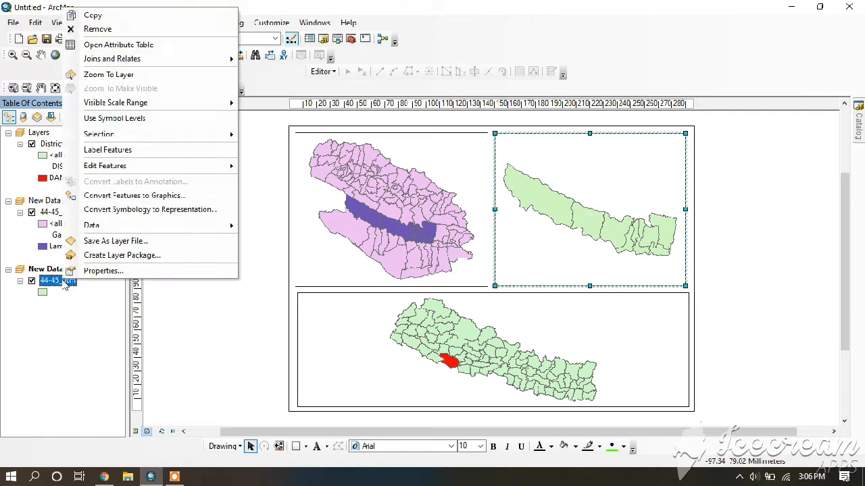
click(97, 271)
click(376, 100)
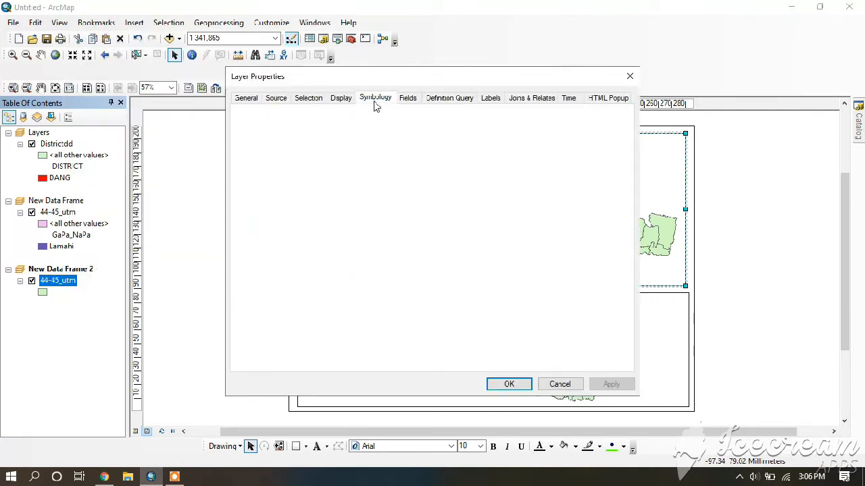
click(268, 141)
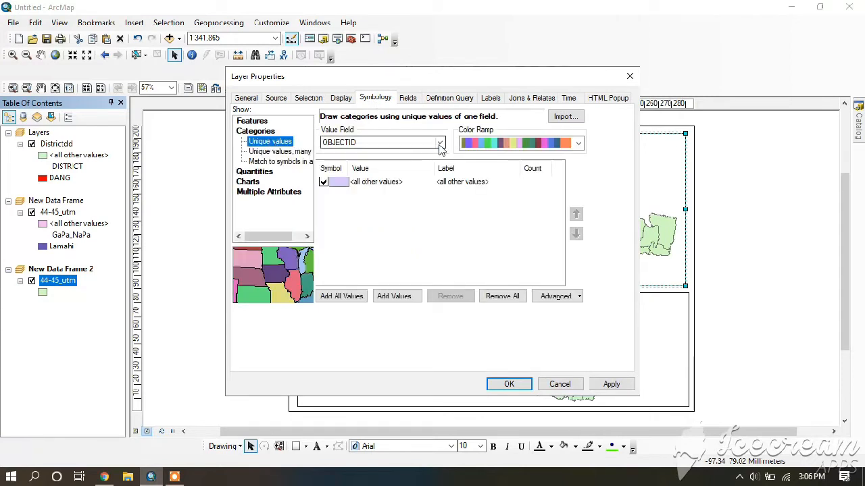
click(438, 144)
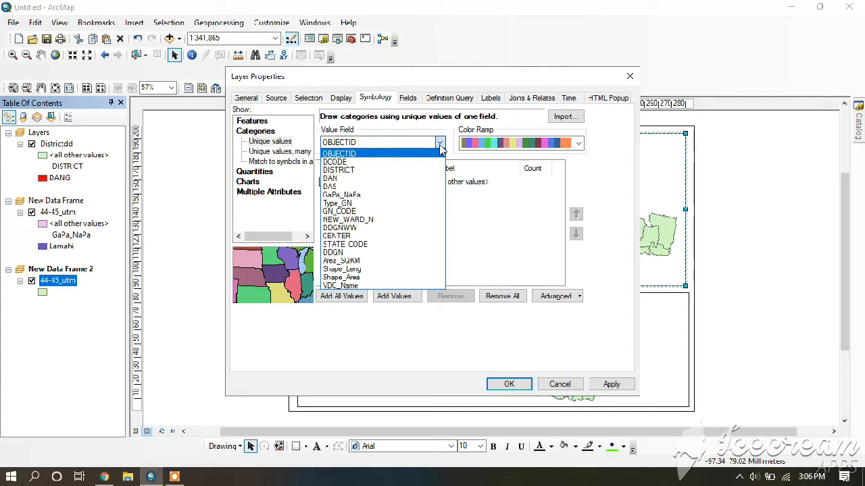
click(352, 220)
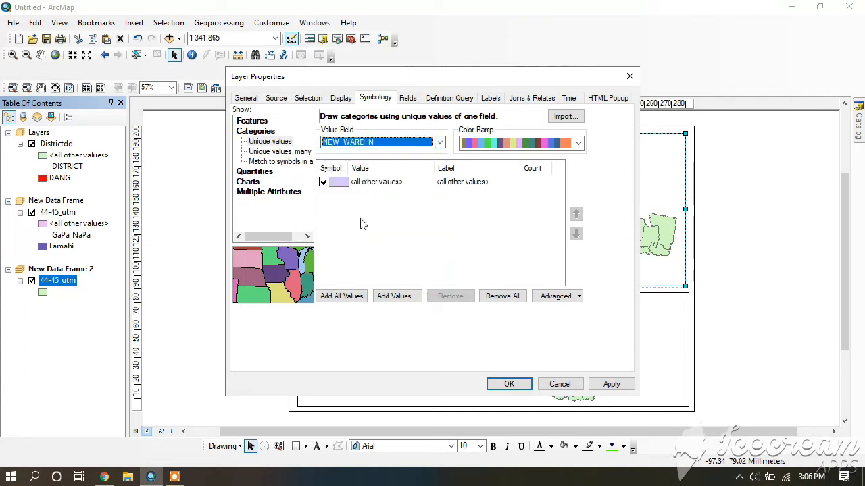
Add only ward value 3 as a category, clearing any other listed values, and apply the symbology to the layer
click(345, 298)
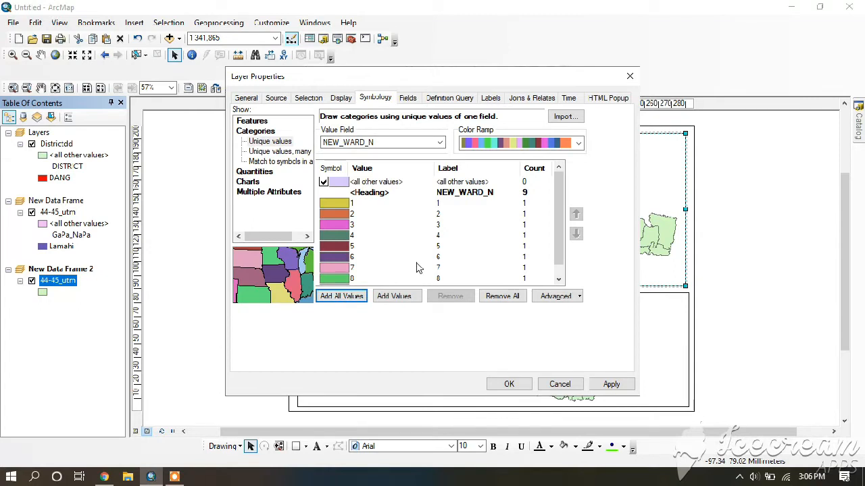
click(502, 297)
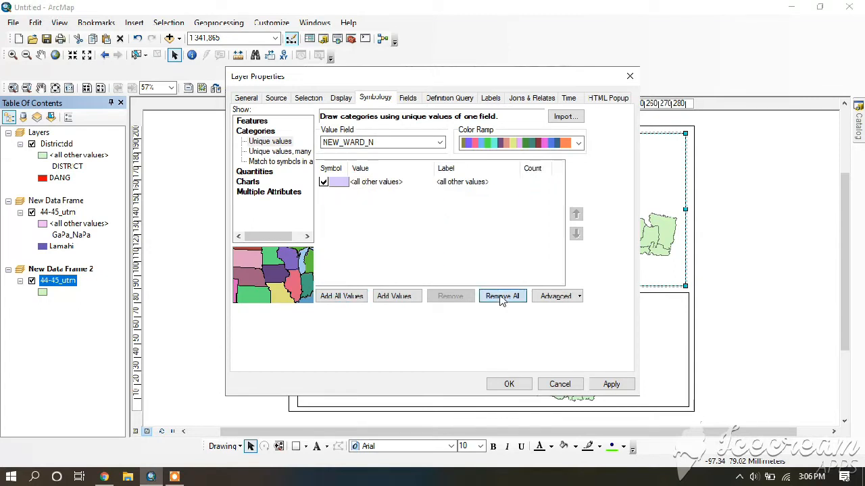
click(391, 298)
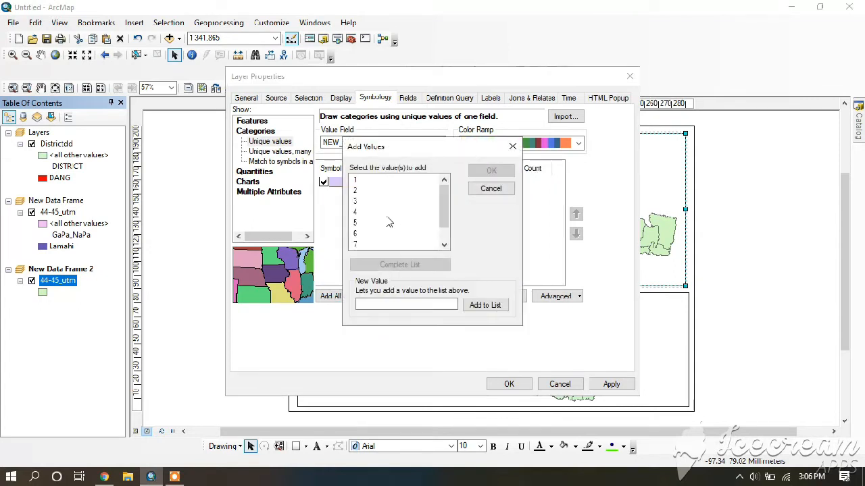
click(356, 201)
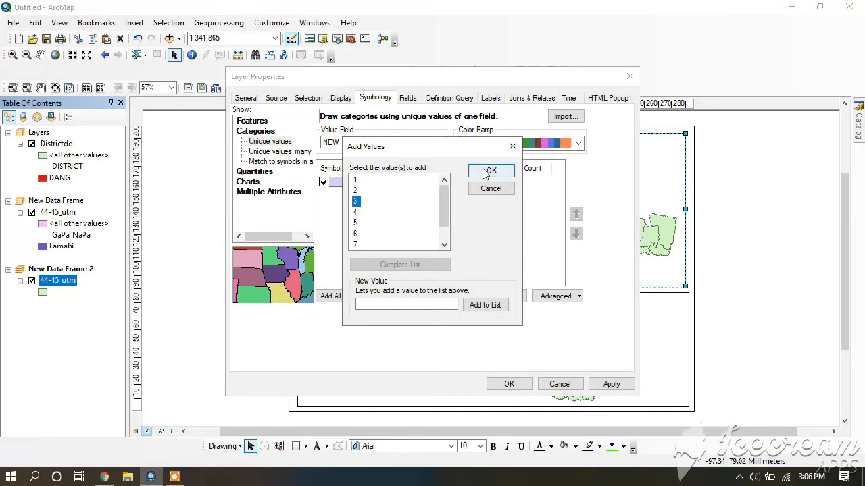
click(486, 172)
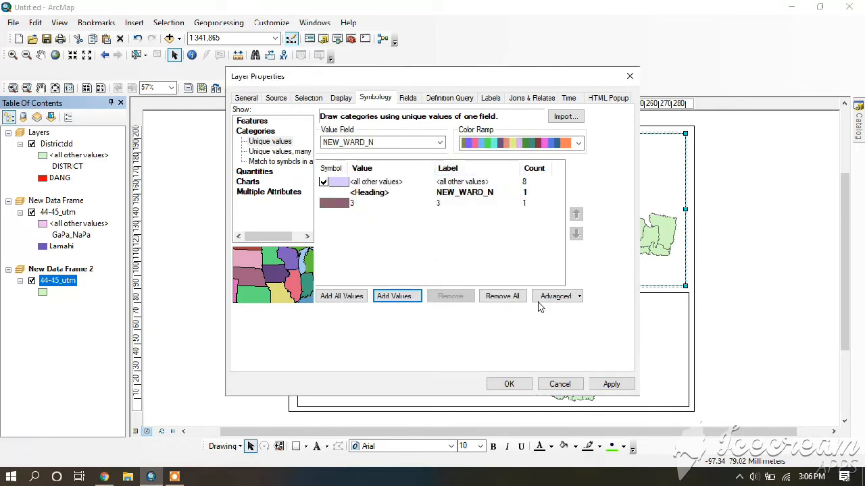
click(611, 384)
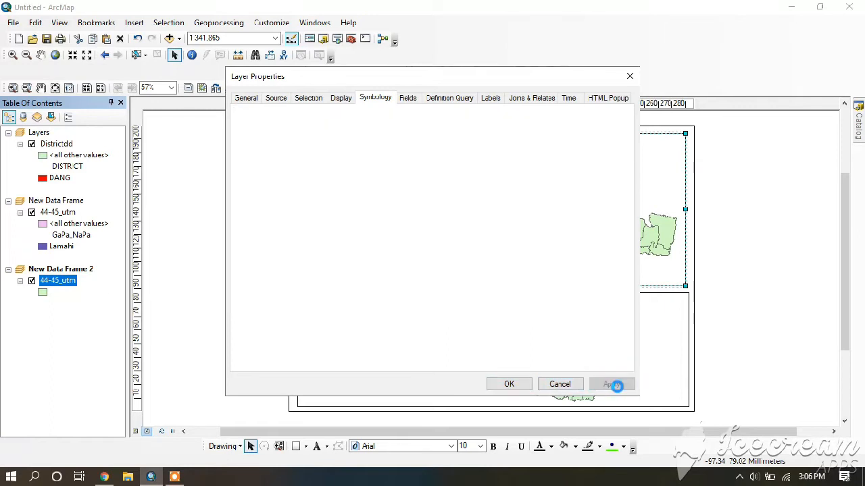
click(507, 384)
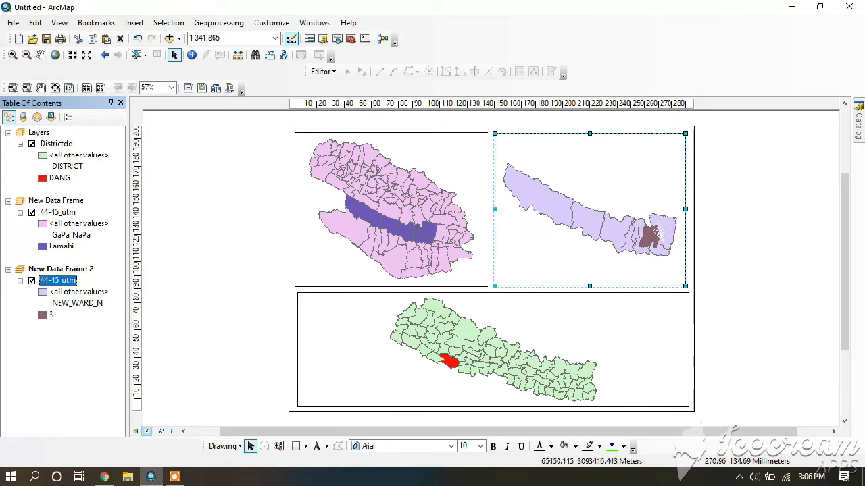
click(728, 225)
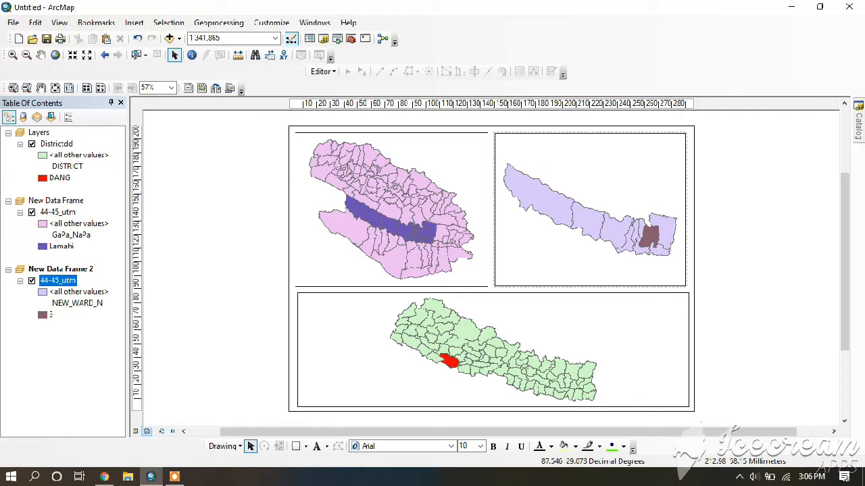
Insert an ESRI North 3 north arrow for the Nepal district map and place it in that frame's upper-right corner
click(579, 332)
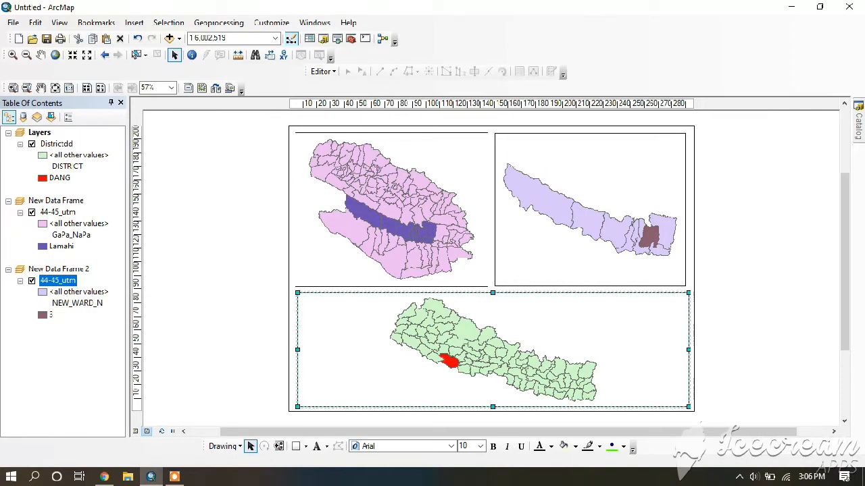
click(134, 23)
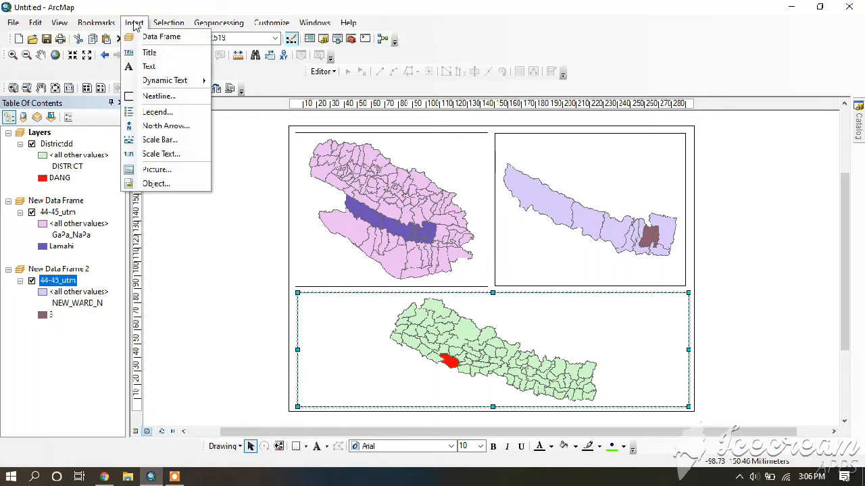
click(166, 126)
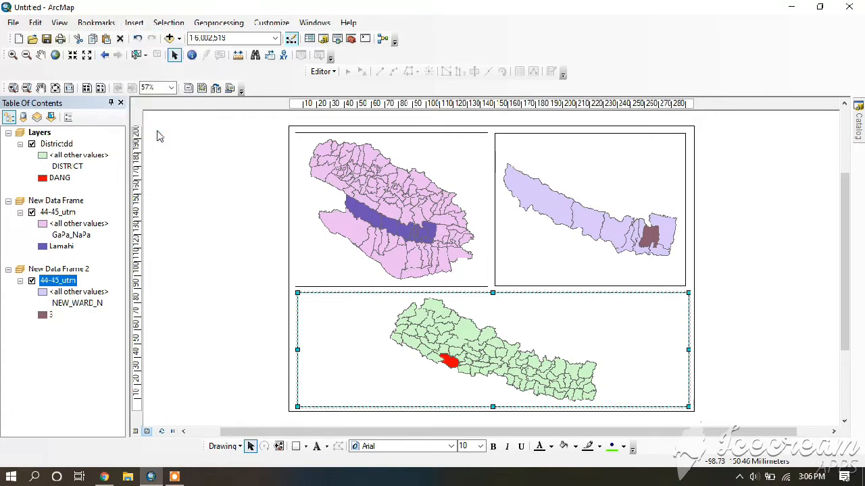
click(162, 108)
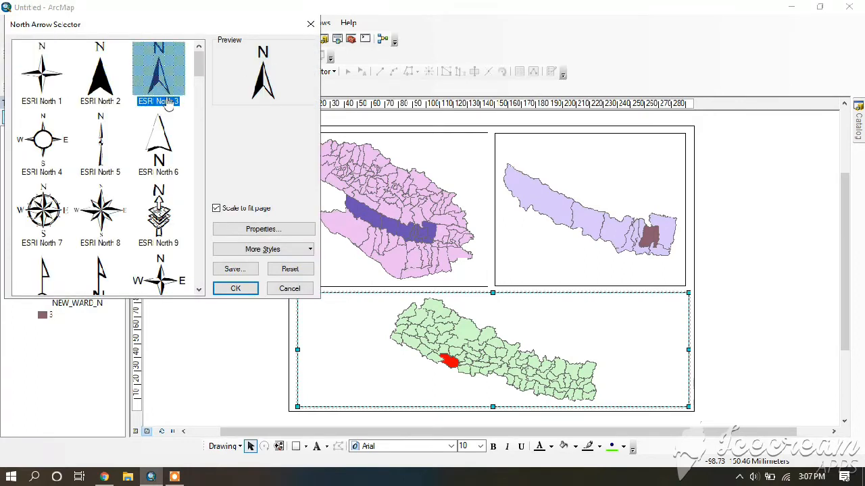
click(235, 288)
drag(410, 301, 666, 319)
click(603, 324)
Insert an ESRI North 3 north arrow for the map highlighting Lamahi in New Data Frame and place it in that frame's upper-right corner
click(375, 170)
click(134, 22)
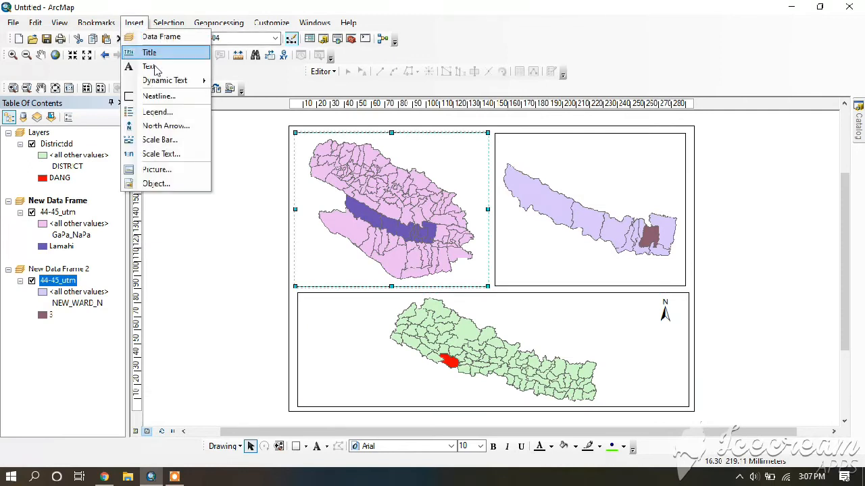
click(171, 126)
click(157, 85)
click(233, 287)
drag(411, 305, 472, 153)
Insert a matching north arrow for the ward map in New Data Frame 2 and place it in that frame's upper-right corner
click(507, 148)
click(134, 22)
click(165, 125)
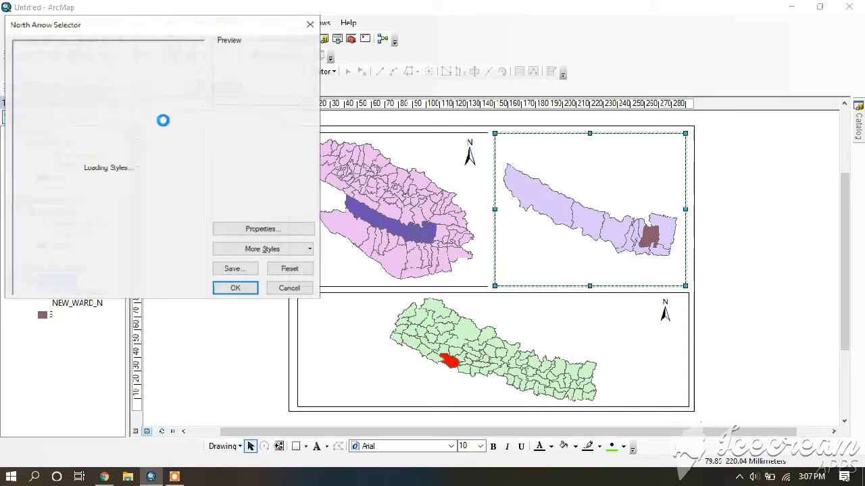
click(234, 287)
drag(409, 301, 670, 169)
click(738, 179)
Insert a kilometre scale bar for the Nepal district map and place it along the bottom edge of its frame
click(676, 352)
click(134, 23)
click(165, 139)
drag(198, 106, 201, 194)
click(65, 179)
click(235, 288)
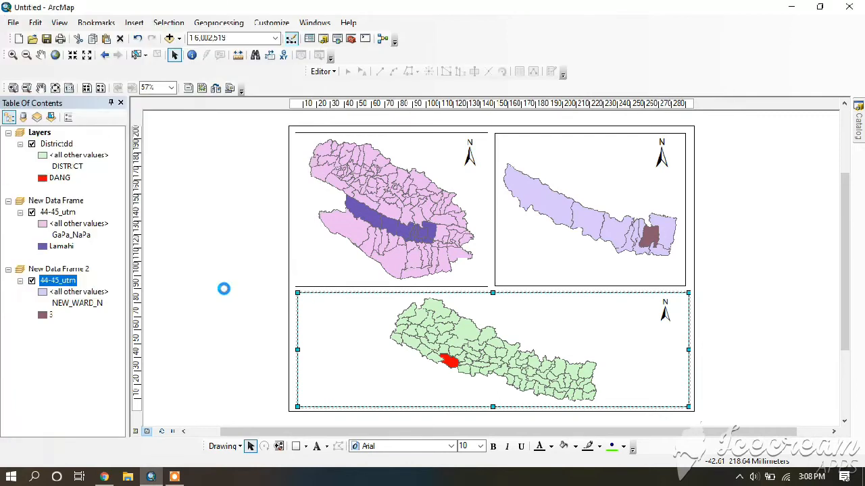
drag(478, 389, 456, 398)
Insert a legend titled "Legend" with default settings for the district map and place it in the frame's lower-left corner
click(358, 355)
click(139, 24)
click(157, 112)
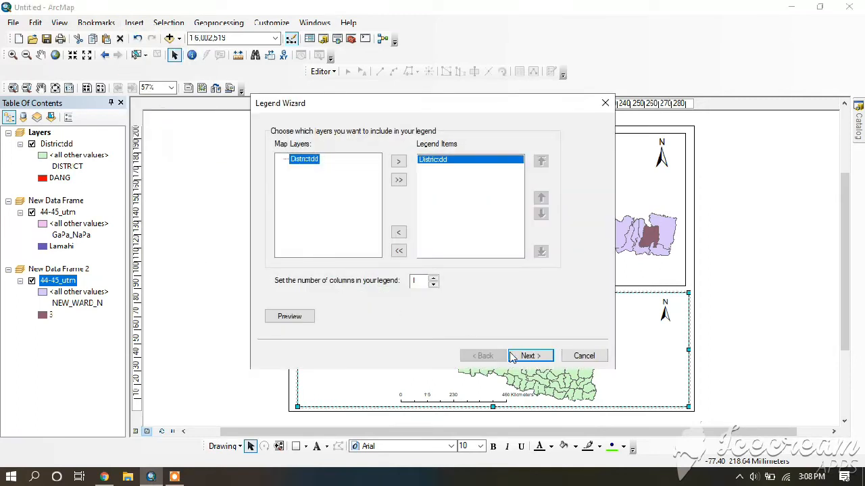
click(527, 356)
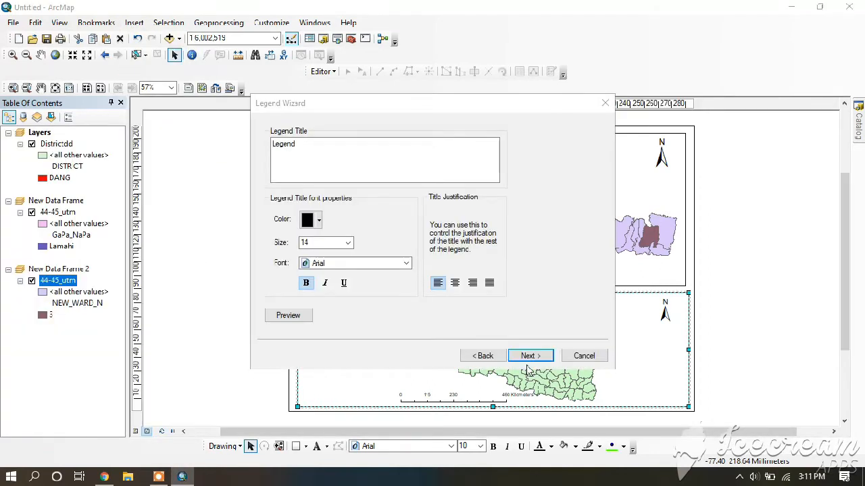
click(524, 357)
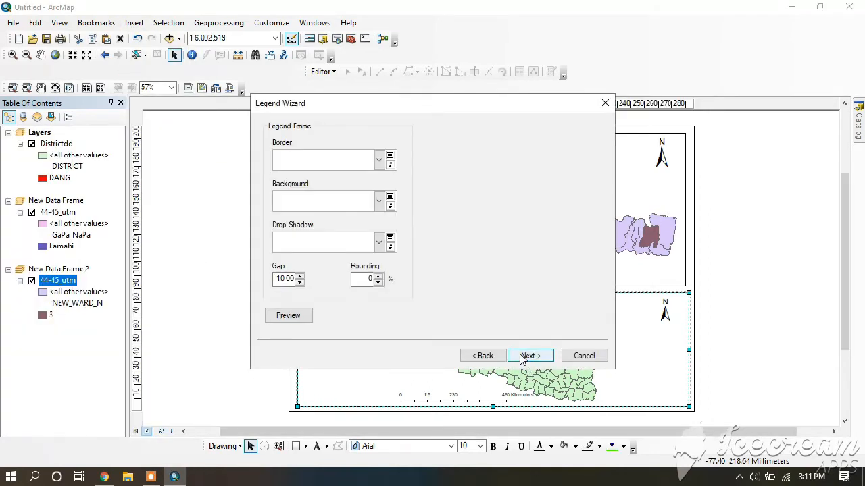
click(523, 357)
click(523, 357)
click(525, 356)
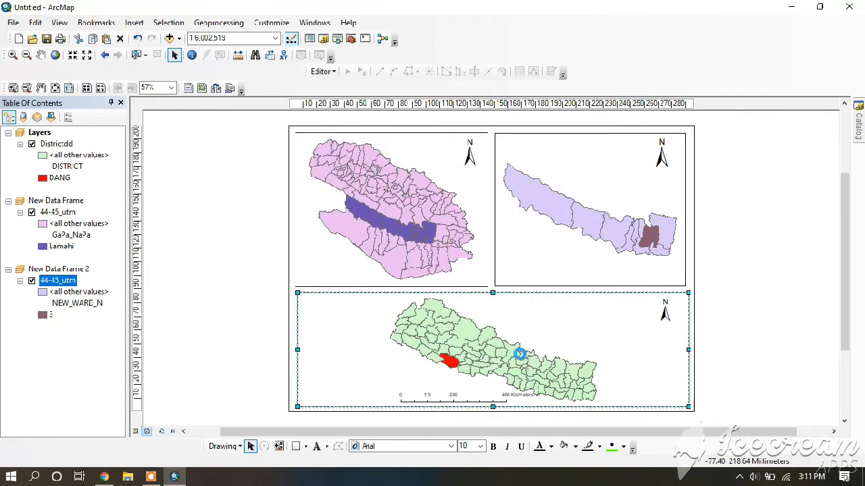
drag(432, 286, 336, 376)
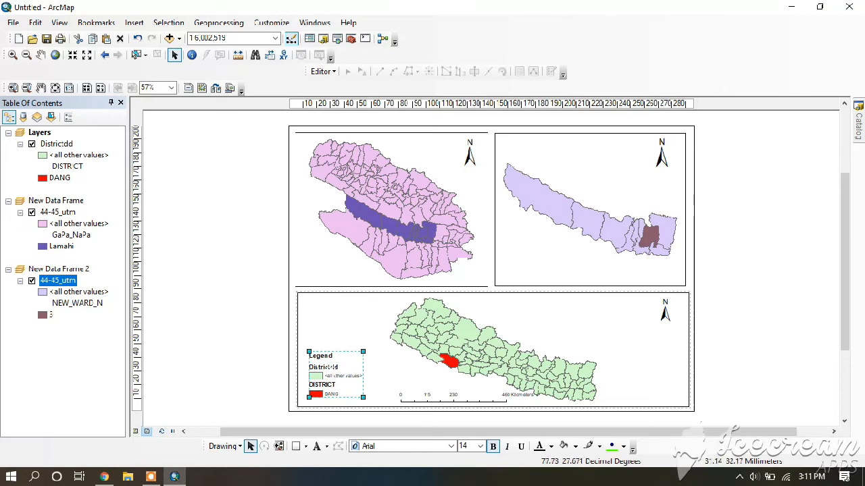
click(370, 338)
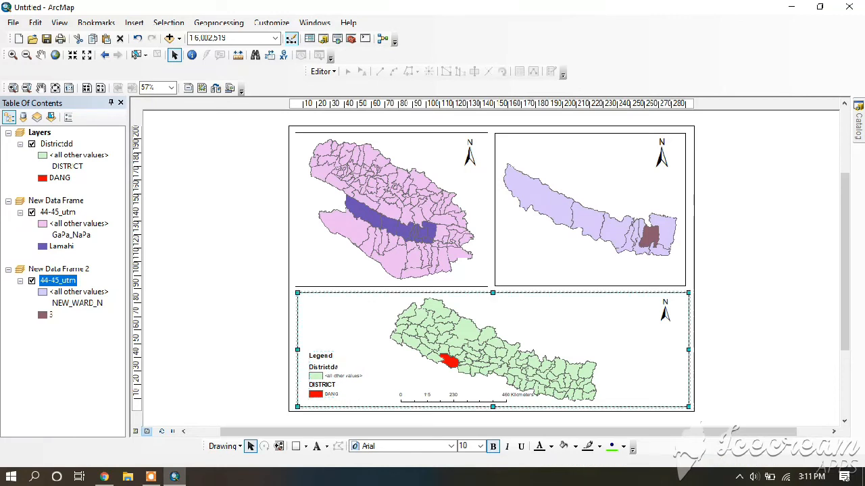
Convert the district map's legend to graphics and ungroup it into separately editable elements
right_click(341, 371)
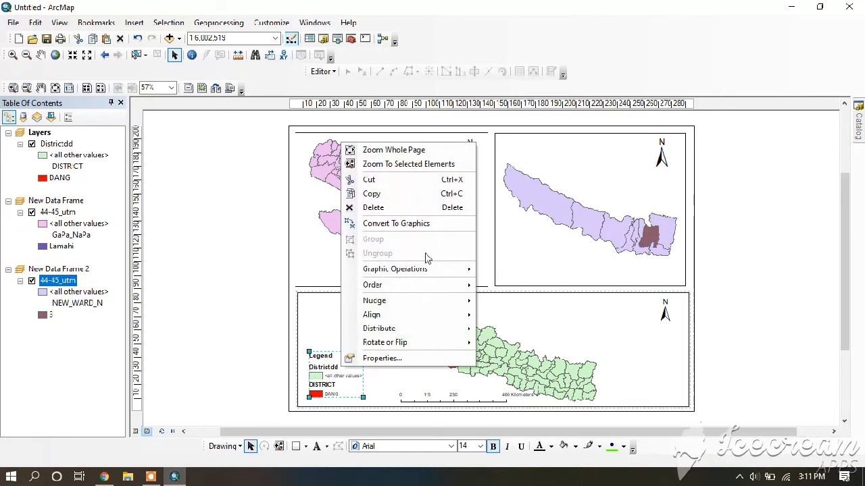
click(399, 224)
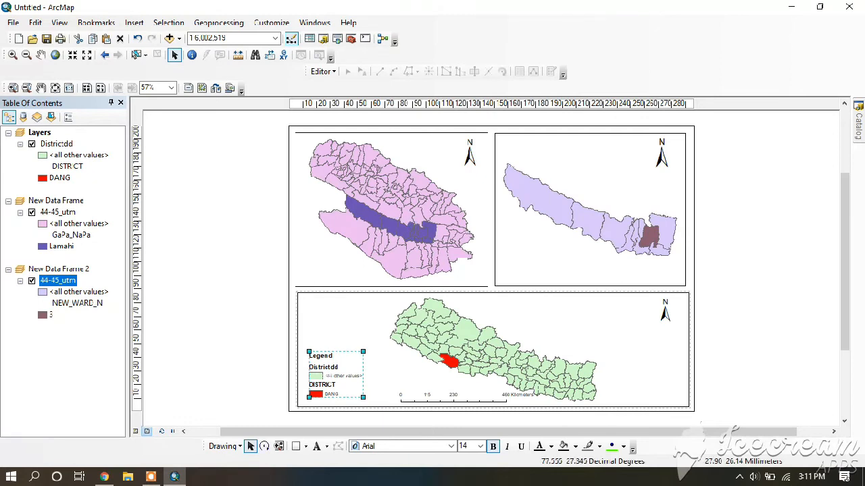
right_click(328, 383)
click(358, 261)
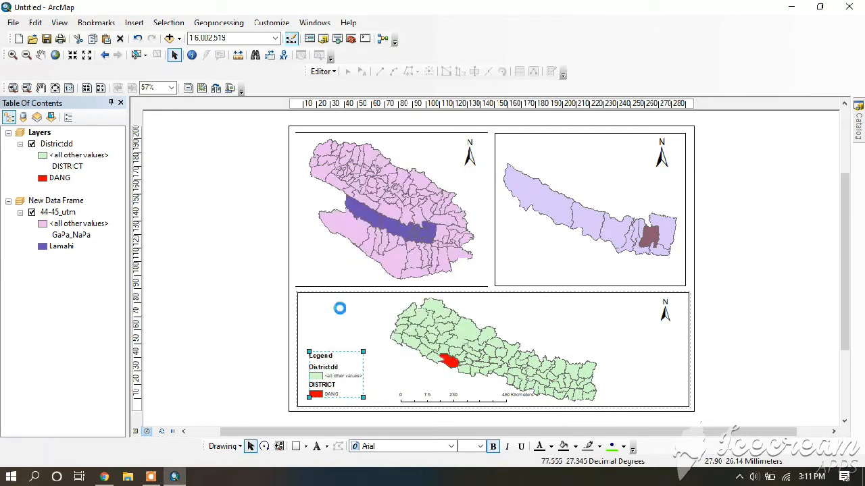
right_click(325, 383)
click(351, 261)
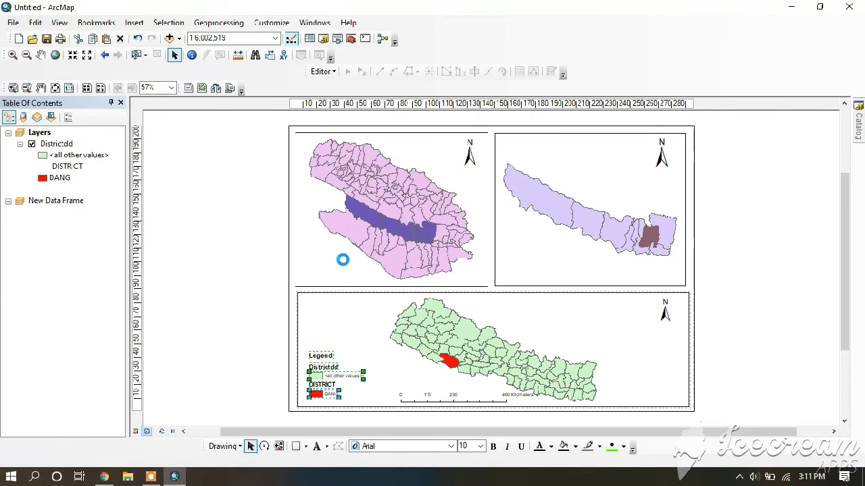
Delete the Districtdd and DISTRICT headings from the legend and move the <all other values> entry down to just above DANG
click(335, 367)
key(Delete)
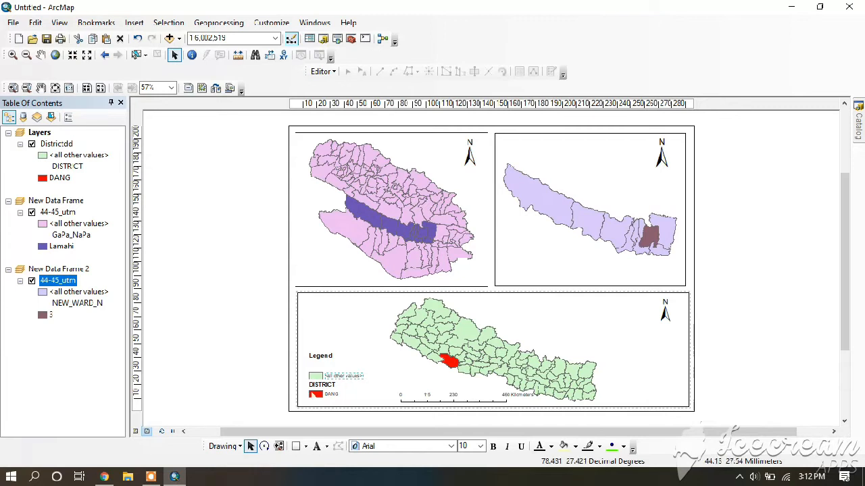
click(326, 385)
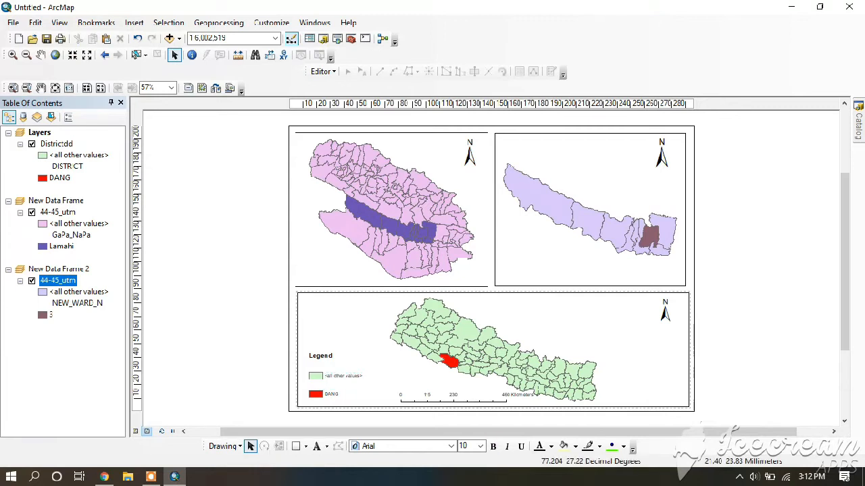
click(339, 375)
drag(339, 375, 340, 382)
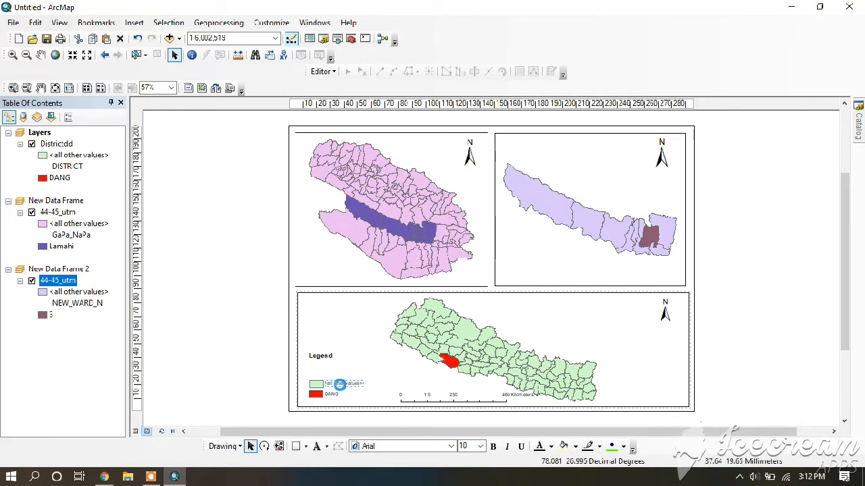
Change the legend's <all other values> label to "Nepal" and format it in bold at size 12
double_click(341, 384)
key(BackSpace)
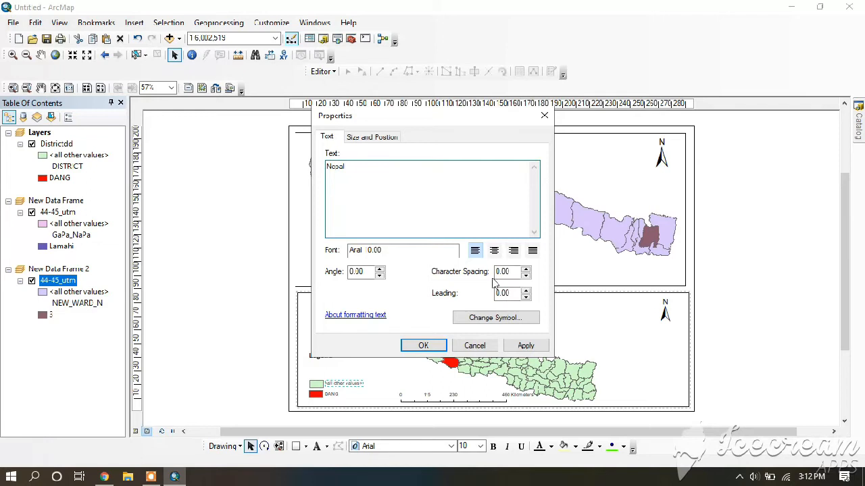
click(495, 318)
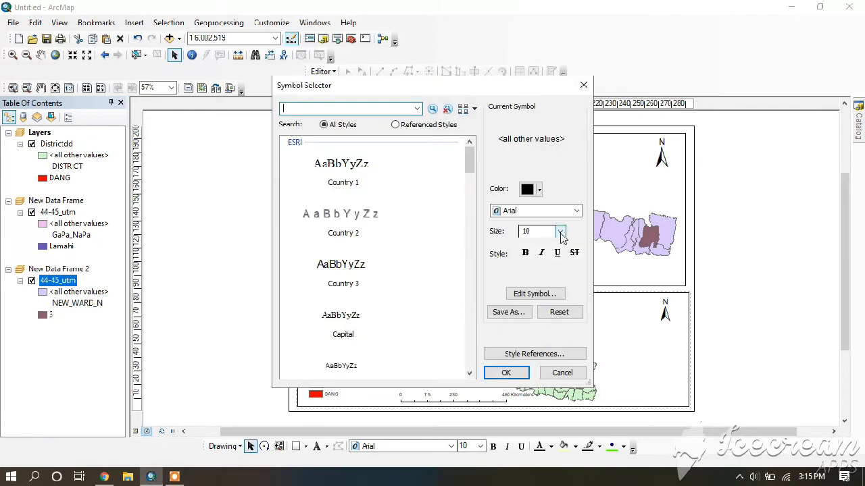
click(560, 232)
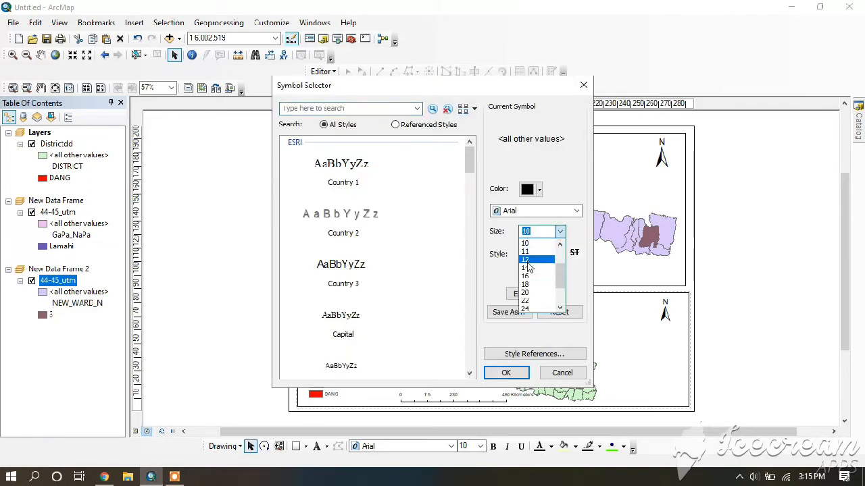
click(528, 260)
click(526, 254)
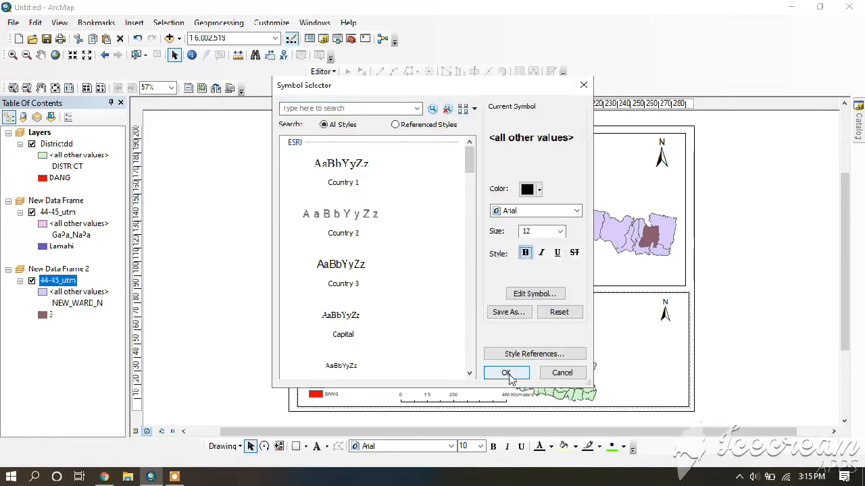
click(507, 374)
click(522, 346)
click(421, 345)
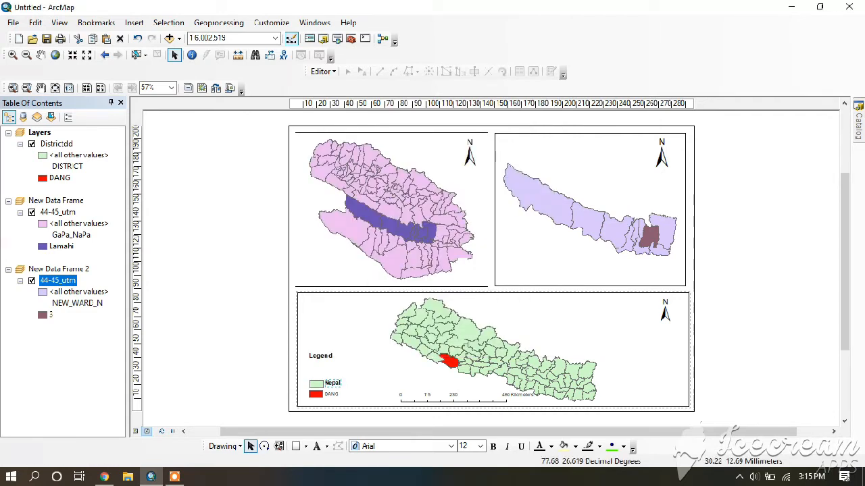
Set the legend's DANG label to font size 12
double_click(331, 394)
click(497, 318)
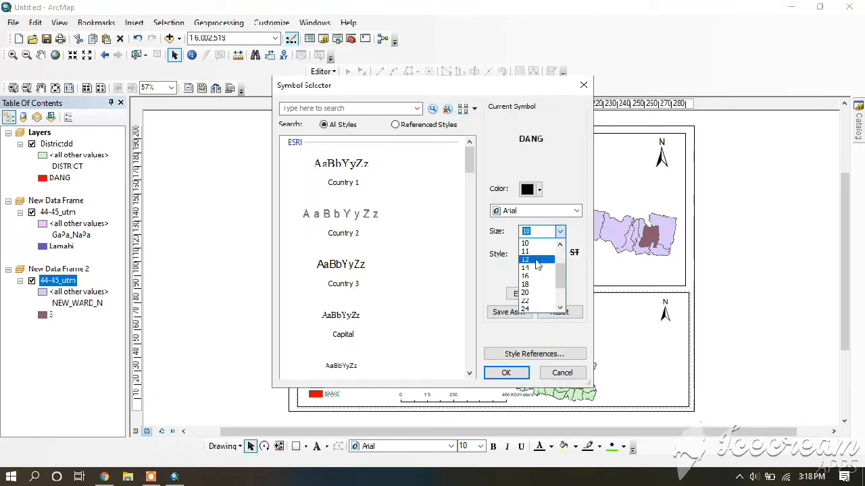
click(525, 259)
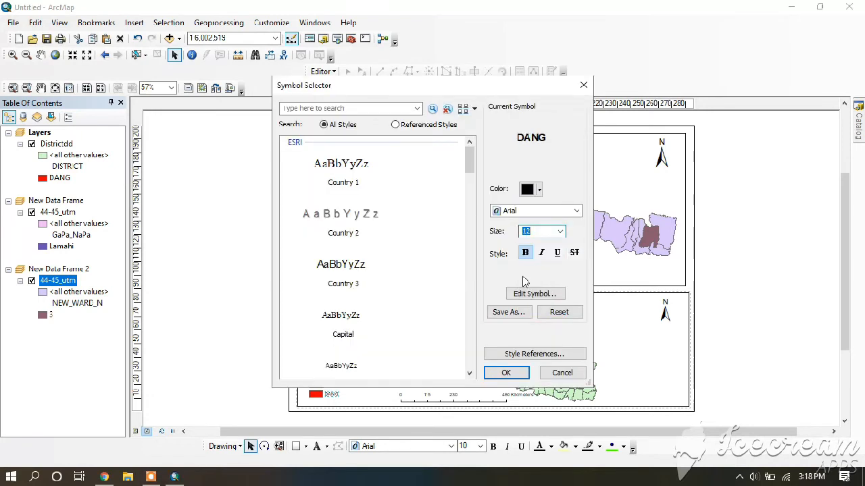
click(506, 373)
click(524, 345)
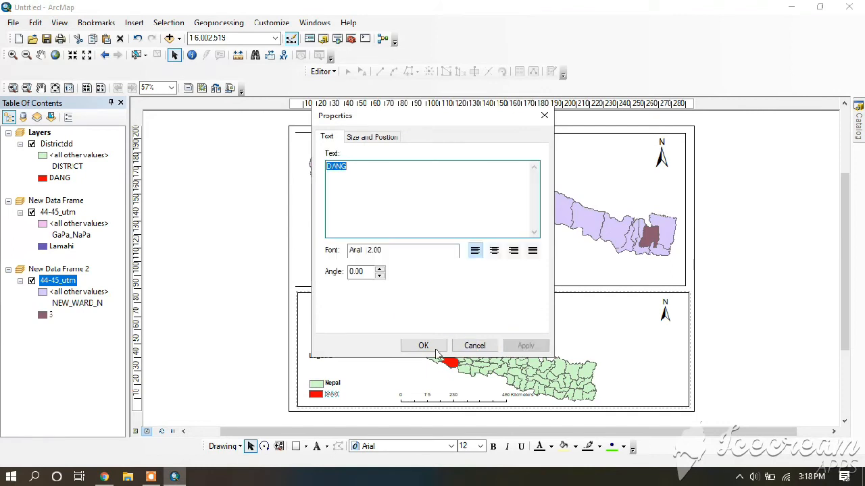
click(422, 345)
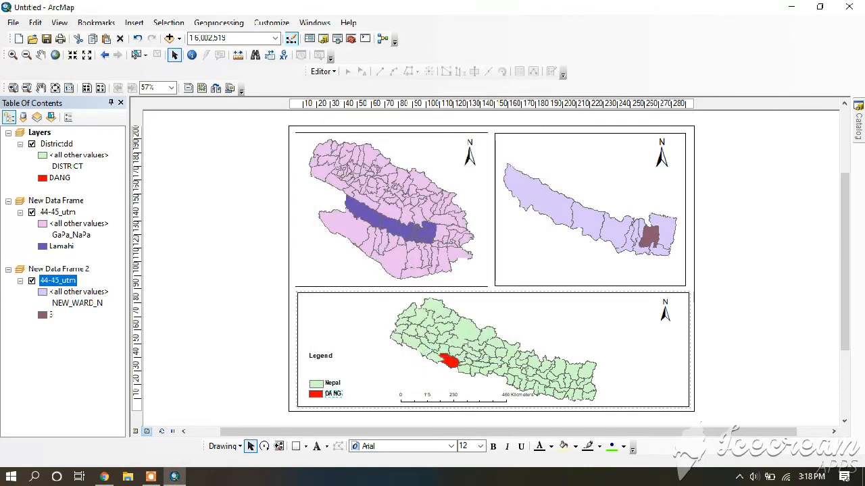
Change the wording of the legend's DANG label to "Dang"
click(331, 394)
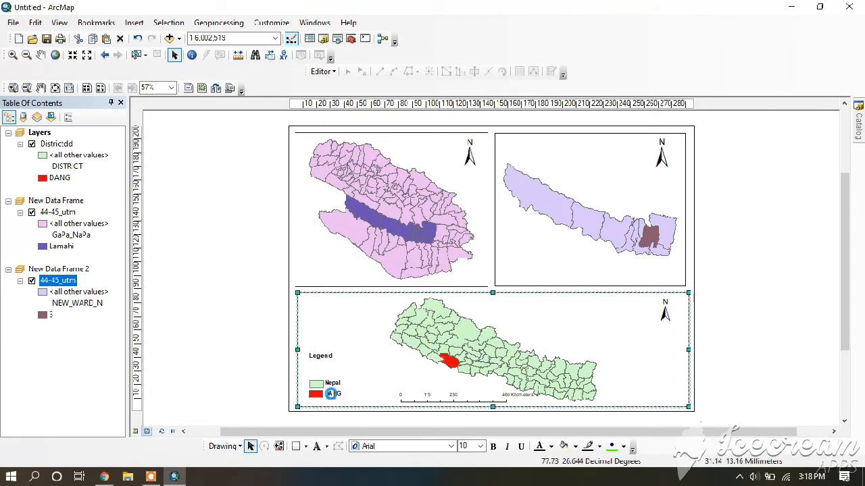
double_click(331, 394)
key(BackSpace)
key(BackSpace)
key(BackSpace)
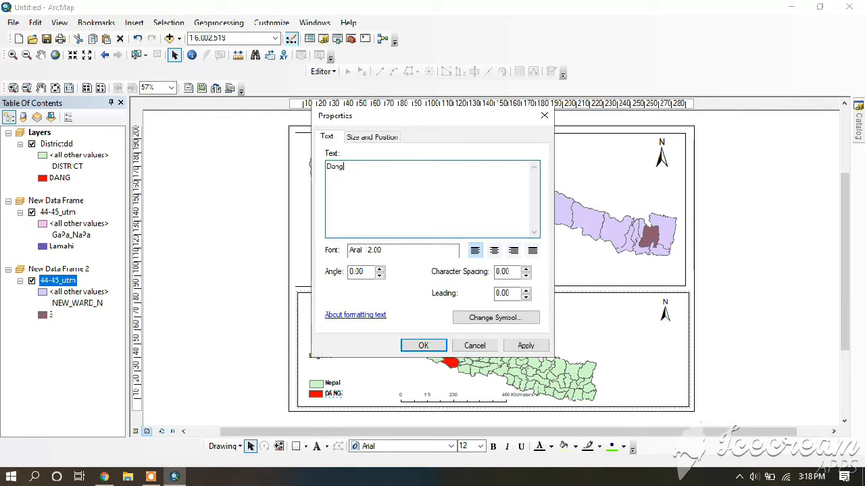
click(436, 349)
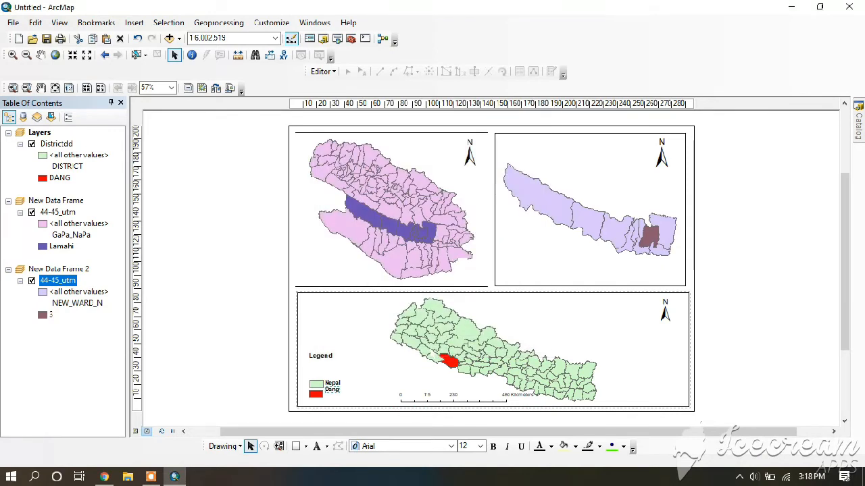
Move the Legend heading down to just above the Nepal entry and group all the legend elements
drag(321, 356, 322, 373)
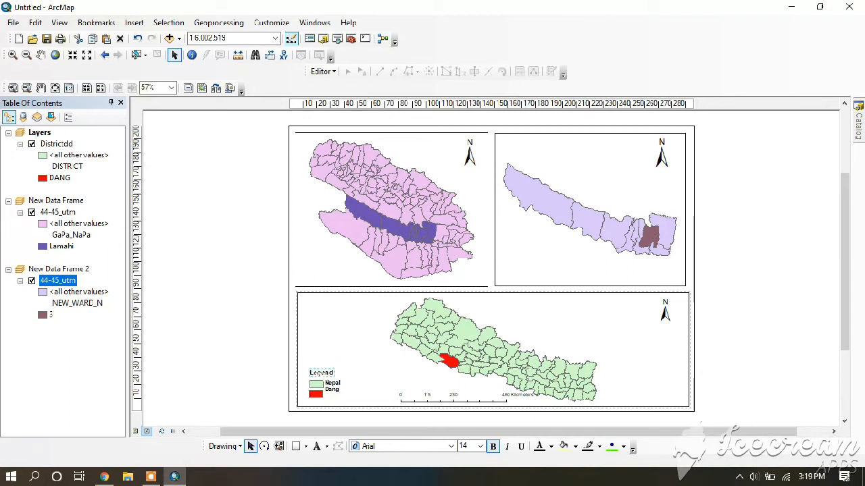
drag(349, 399, 350, 403)
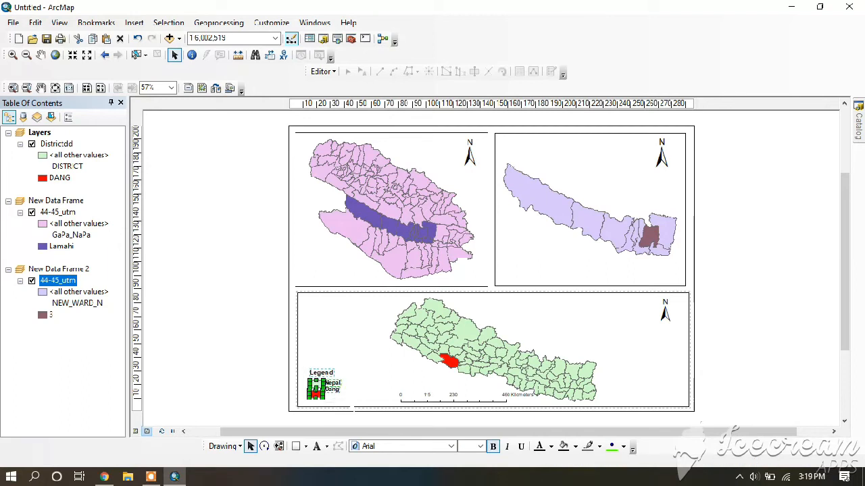
right_click(324, 386)
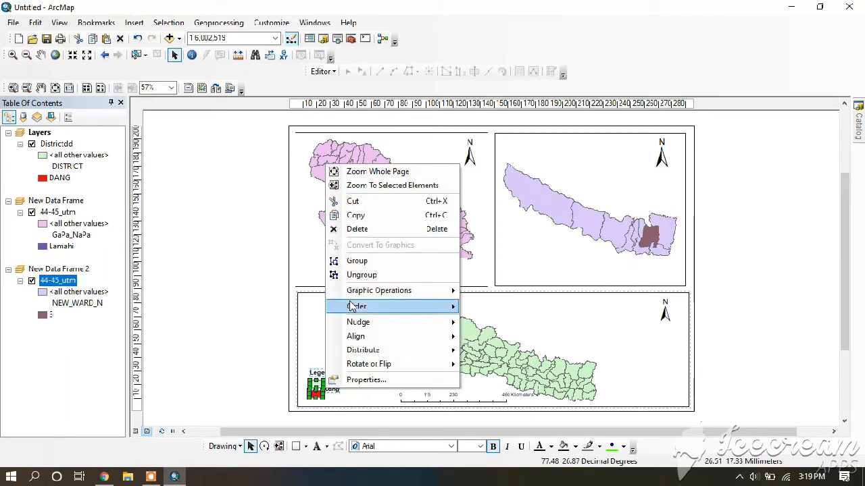
click(338, 260)
drag(322, 380, 323, 380)
click(349, 349)
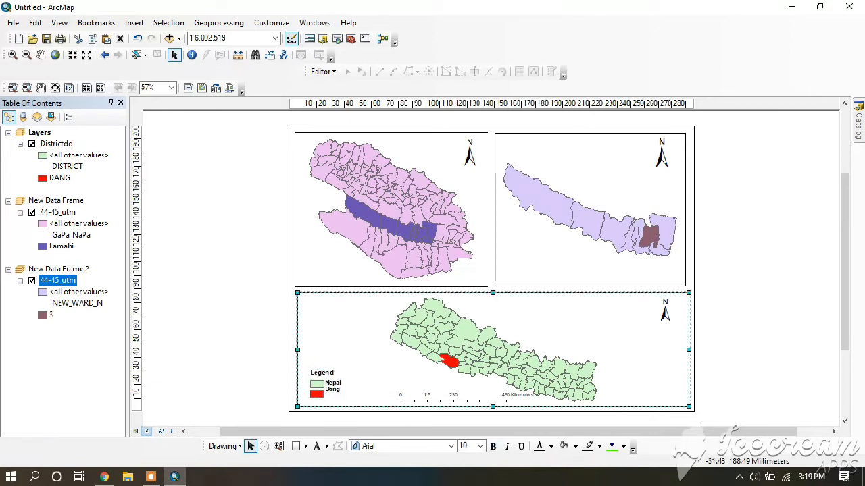
Insert a text element on the layout and replace its placeholder wording with "NEPAL"
click(134, 23)
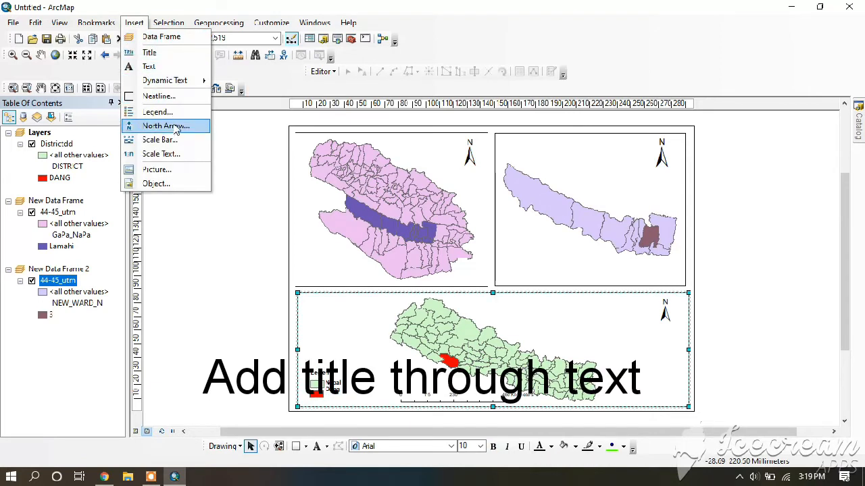
click(150, 67)
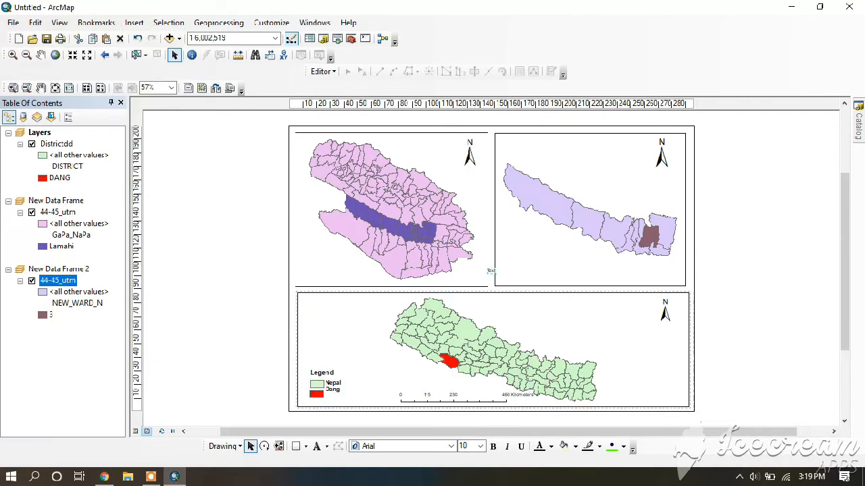
double_click(492, 272)
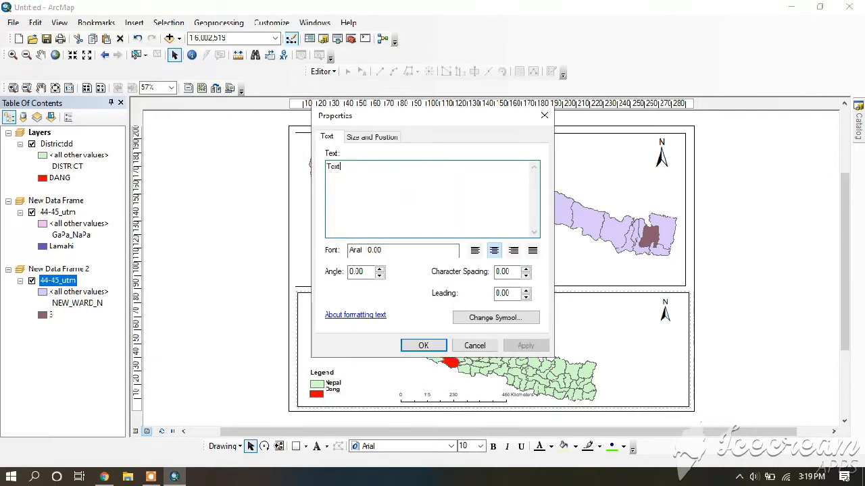
key(BackSpace)
key(BackSpace)
key(BackSpace)
key(BackSpace)
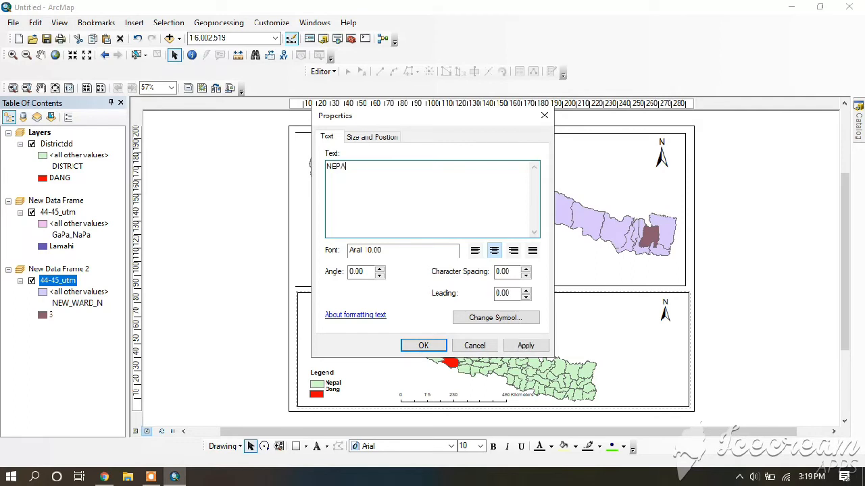
Apply the Country 1 text symbol, Times New Roman size 14, to the NEPAL text
click(483, 321)
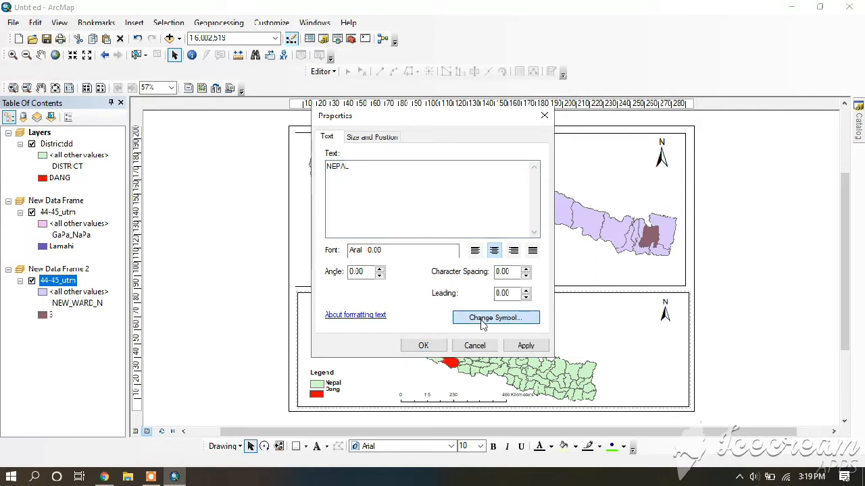
click(150, 477)
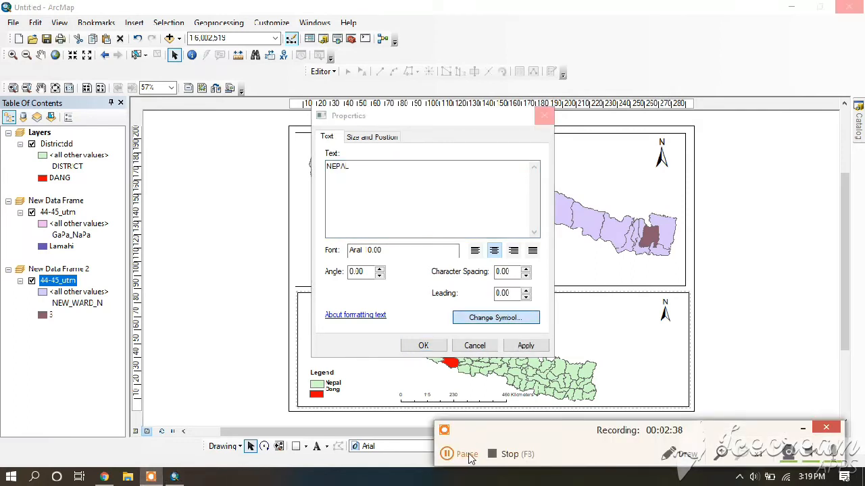
click(459, 454)
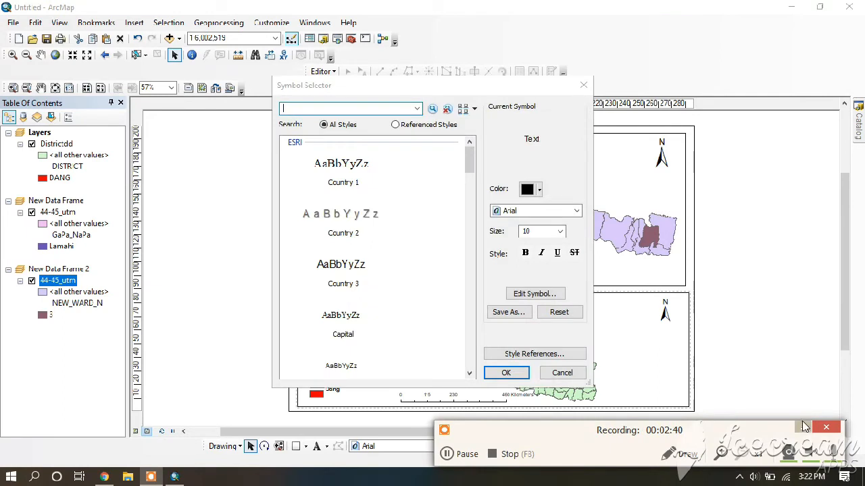
click(804, 426)
click(560, 232)
click(531, 262)
click(341, 166)
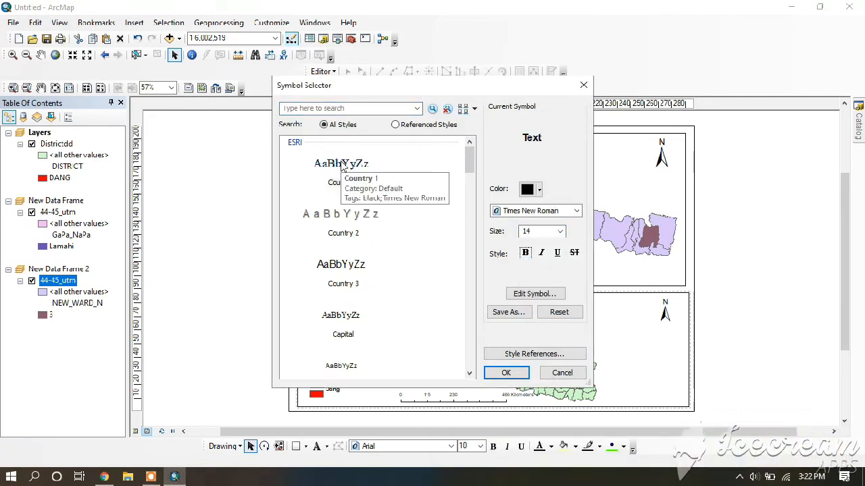
click(506, 373)
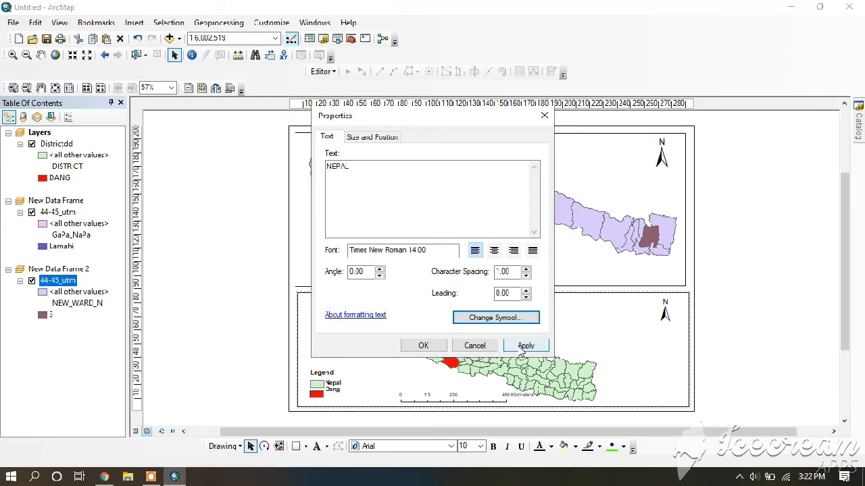
click(423, 345)
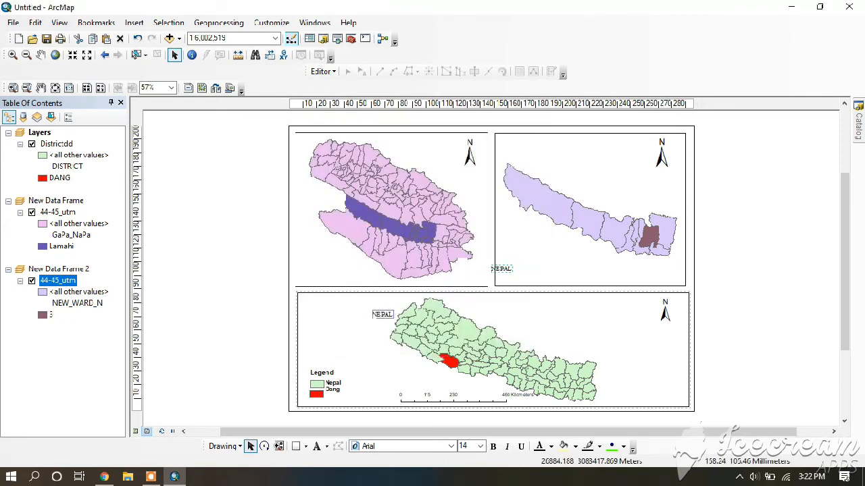
Move the NEPAL text into the upper-left area of the Nepal map's frame, beside the map
drag(400, 312, 355, 306)
double_click(356, 310)
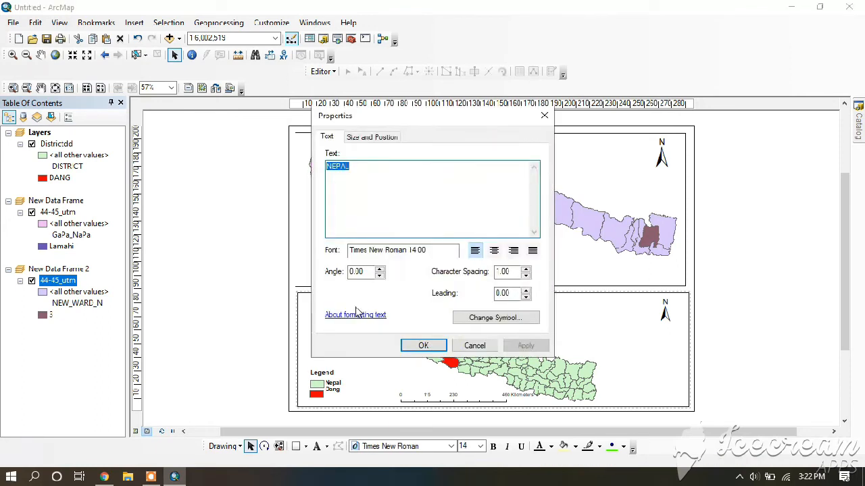
click(544, 115)
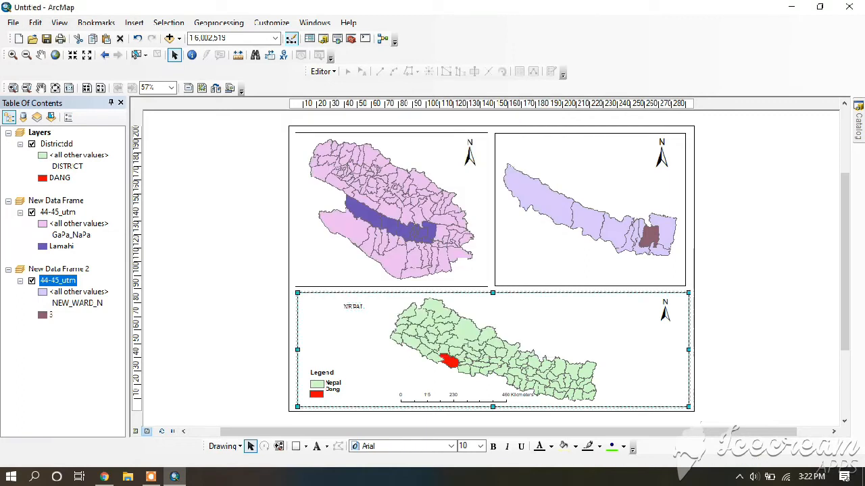
Format the NEPAL title in bold Times New Roman at size 20
double_click(353, 306)
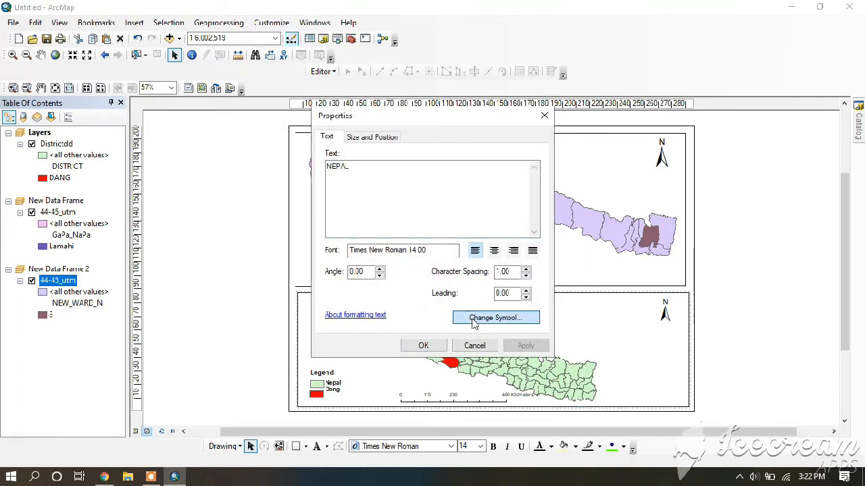
click(150, 477)
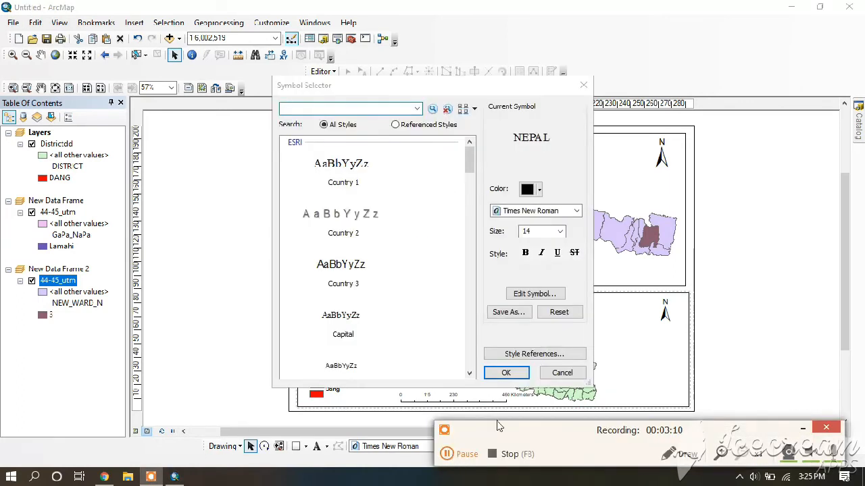
click(525, 253)
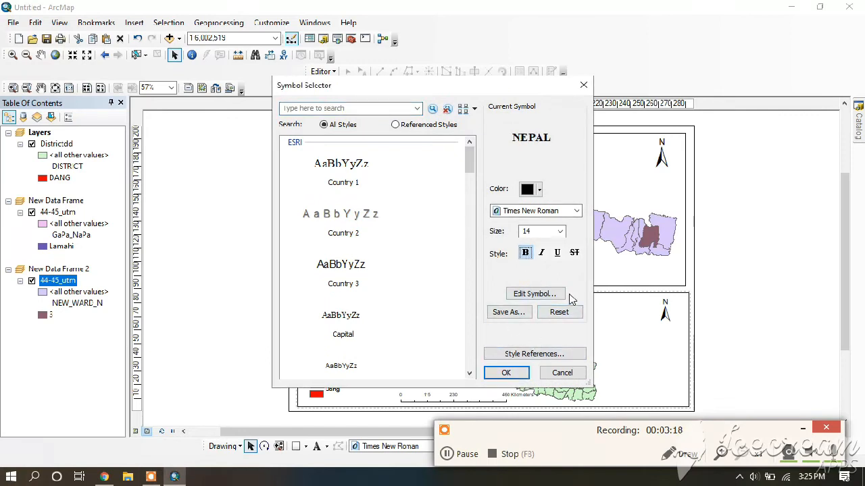
click(560, 231)
click(534, 277)
click(506, 373)
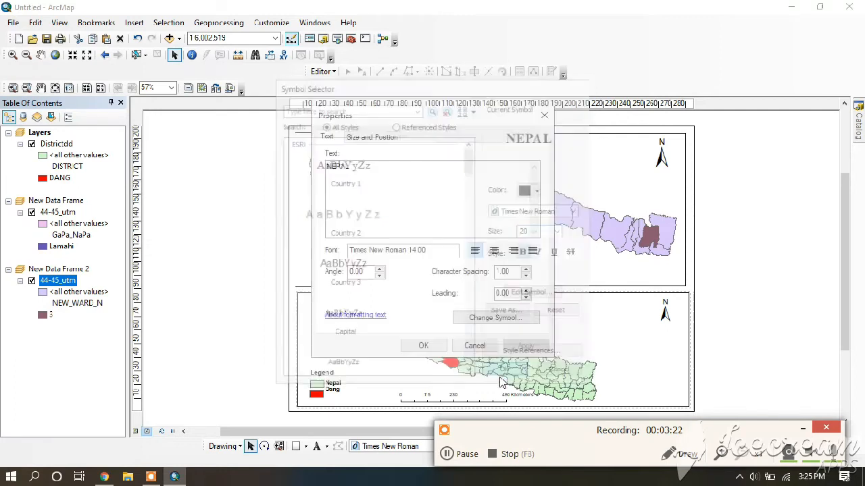
click(524, 346)
click(423, 345)
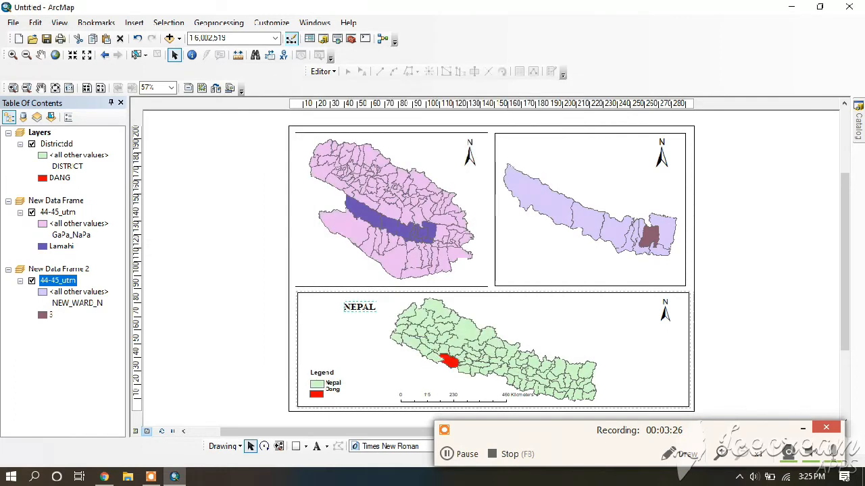
click(803, 428)
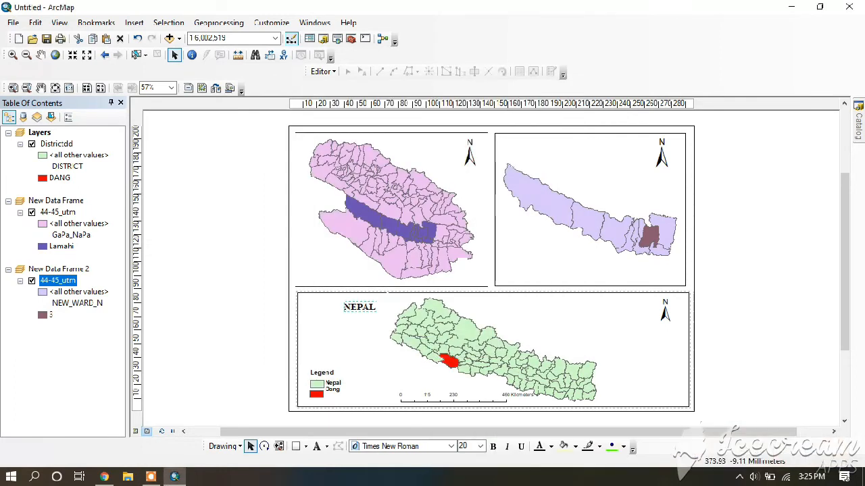
Ungroup the Nepal map's legend into separate elements again
click(433, 258)
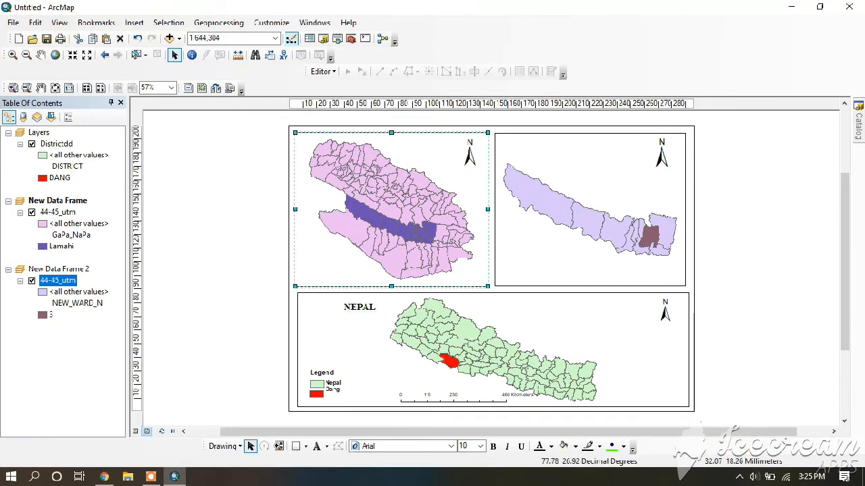
click(329, 385)
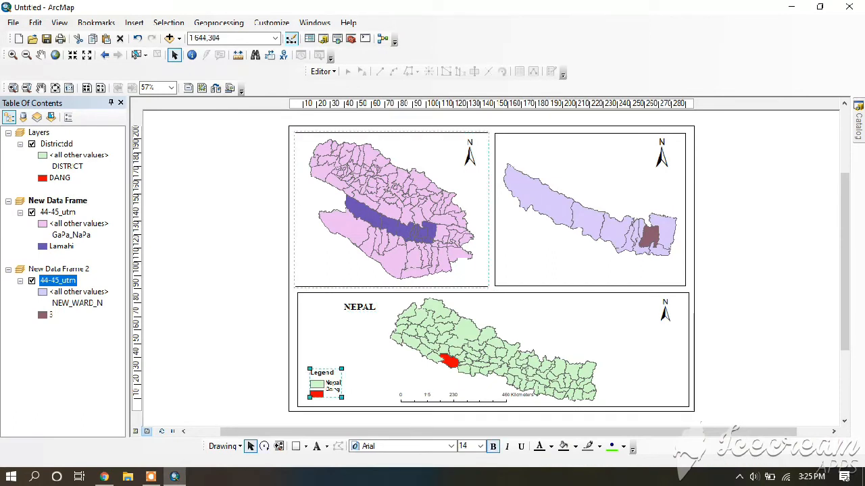
right_click(331, 390)
click(384, 275)
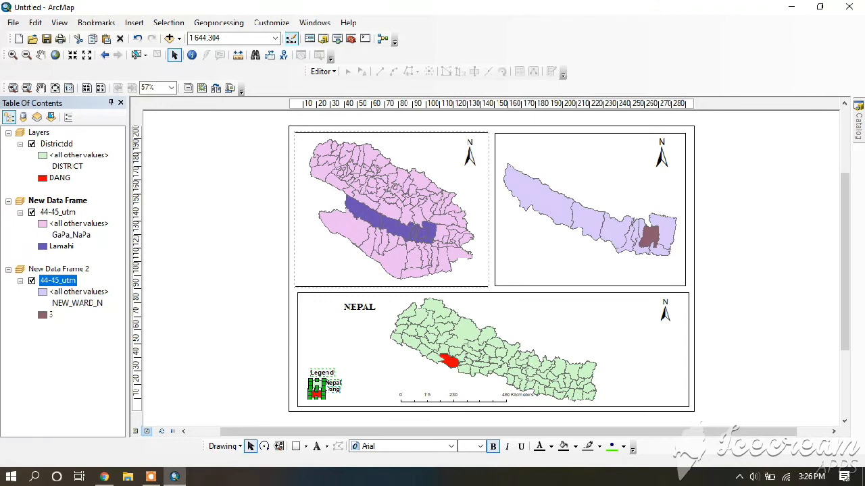
Ungroup the remaining elements of the Nepal legend and align its Dang entry and Legend heading with the Nepal entry
right_click(324, 386)
click(368, 272)
click(317, 394)
drag(333, 388, 334, 395)
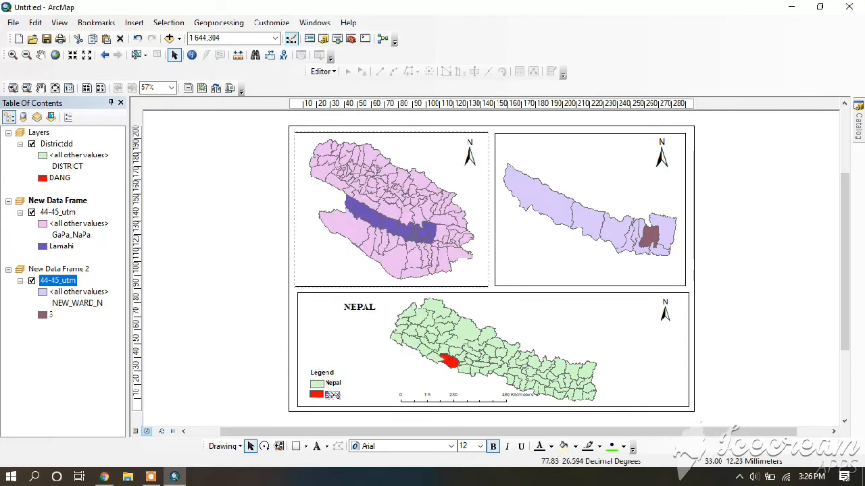
drag(302, 361, 319, 372)
click(319, 378)
click(321, 376)
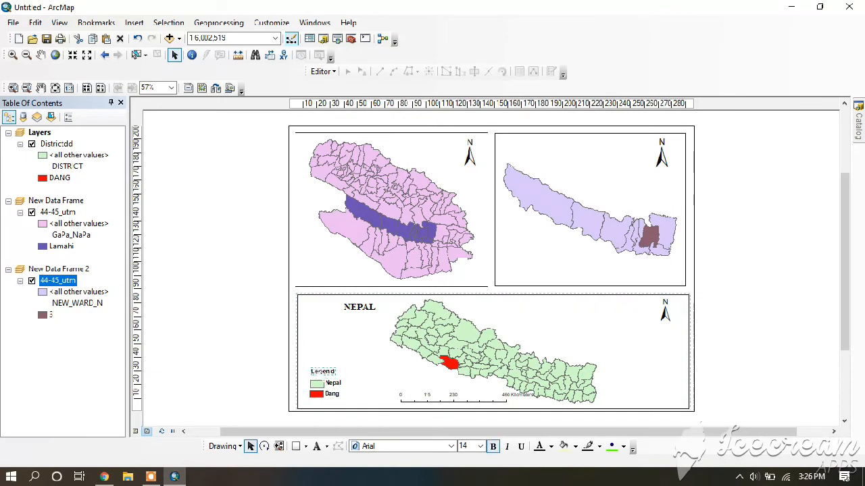
Select all elements of the Nepal map's legend together and group them
click(313, 363)
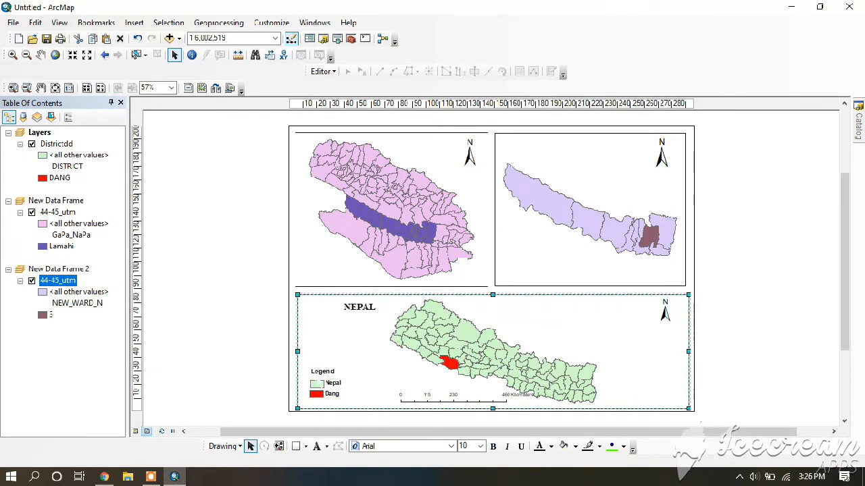
click(240, 352)
drag(308, 363, 350, 404)
right_click(315, 156)
click(354, 251)
Insert an Alternating Scale Bar 1 in Kilometers for the Dang map and place it in the frame's lower-left corner
click(392, 270)
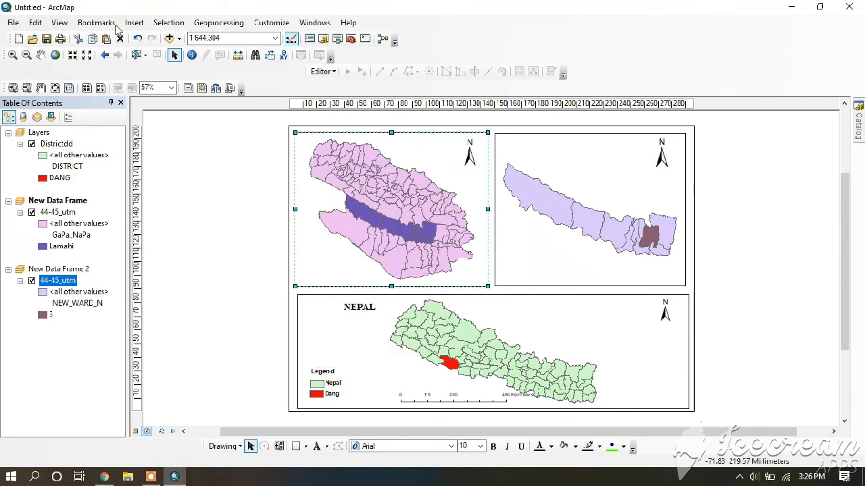
click(134, 23)
click(163, 140)
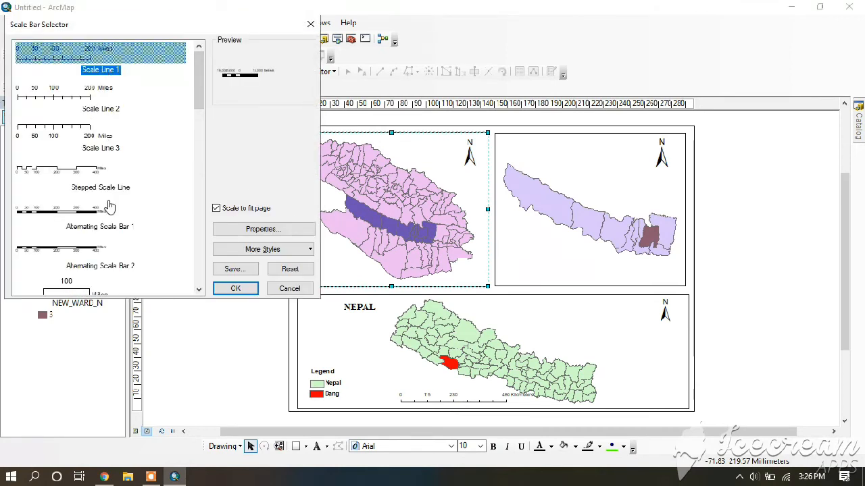
click(96, 213)
click(230, 230)
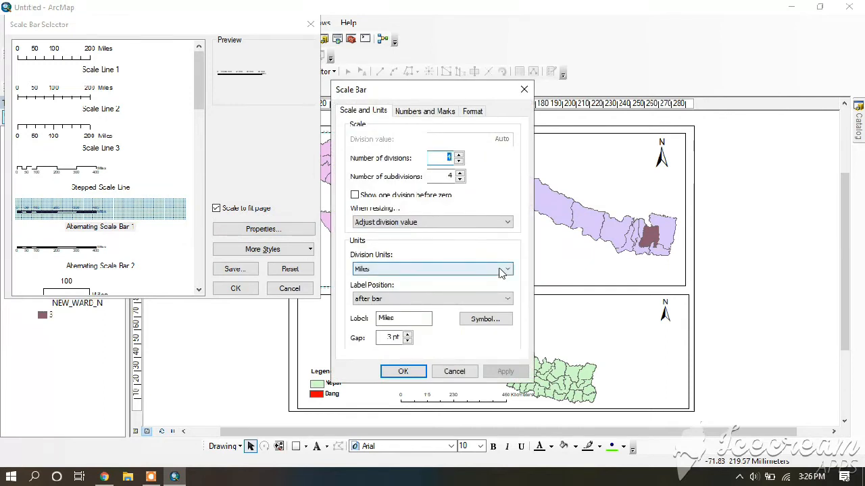
click(506, 269)
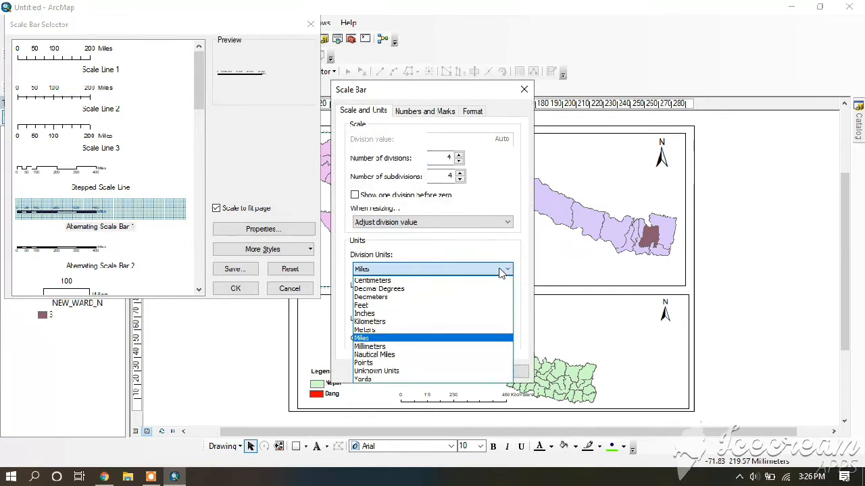
click(396, 322)
click(505, 373)
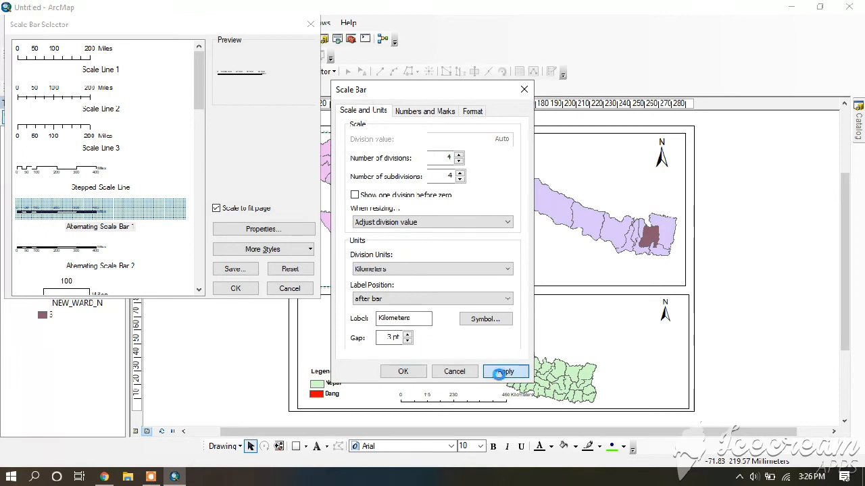
click(403, 372)
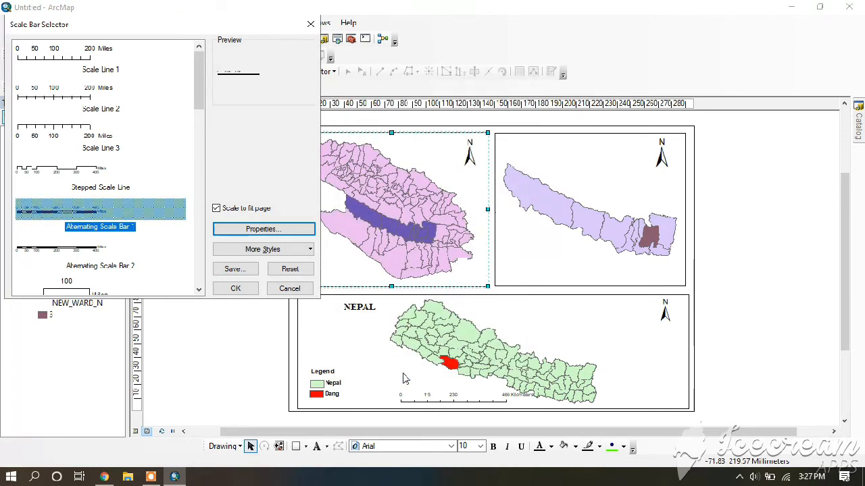
click(232, 287)
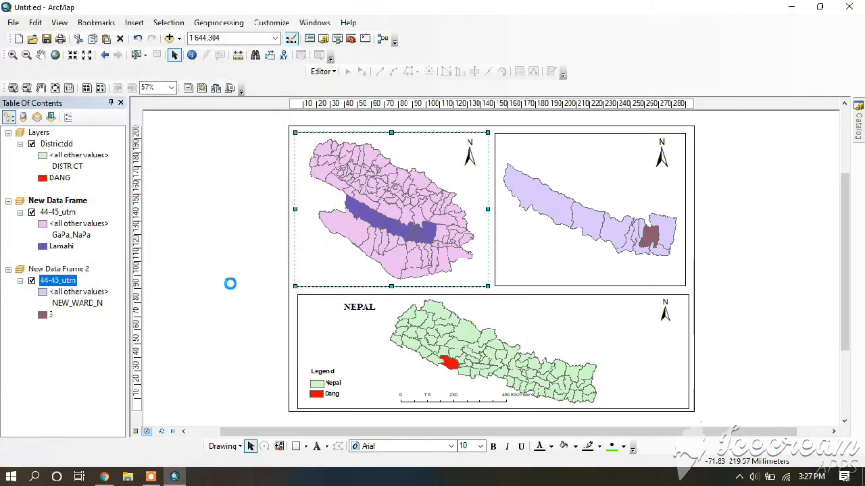
drag(490, 268, 370, 276)
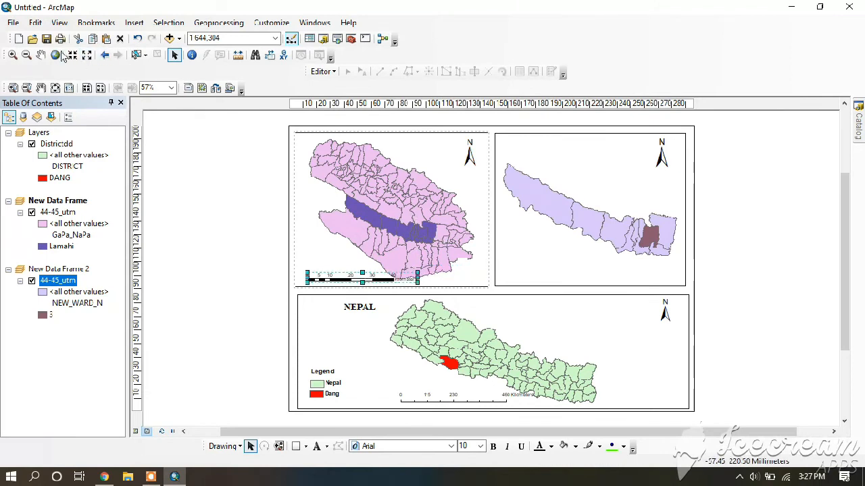
Pan the Dang map slightly up and right within its frame and shift its scale bar a little to the right
click(41, 55)
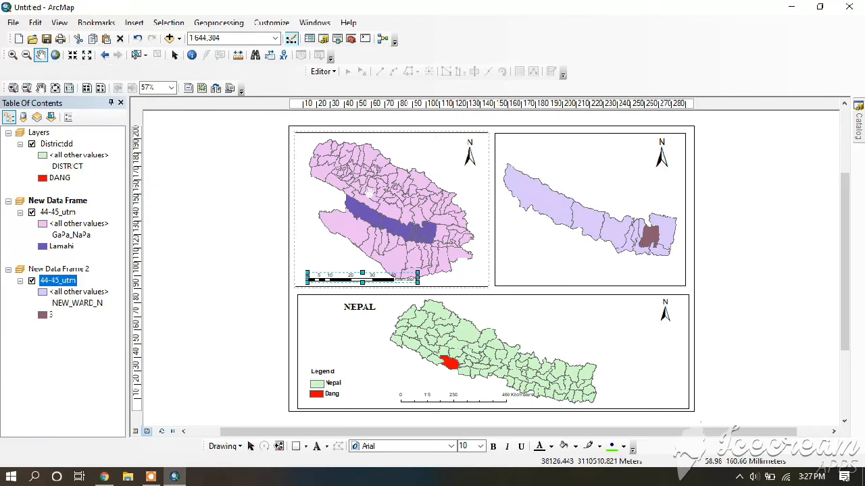
drag(399, 252, 402, 246)
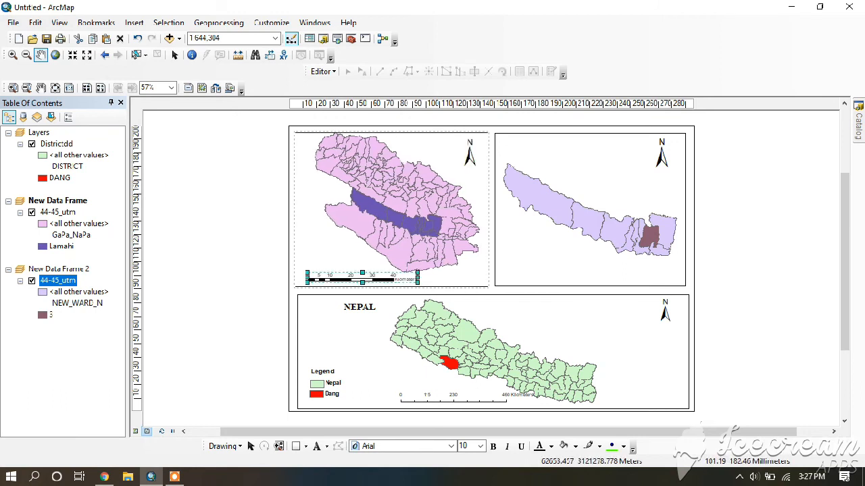
click(174, 57)
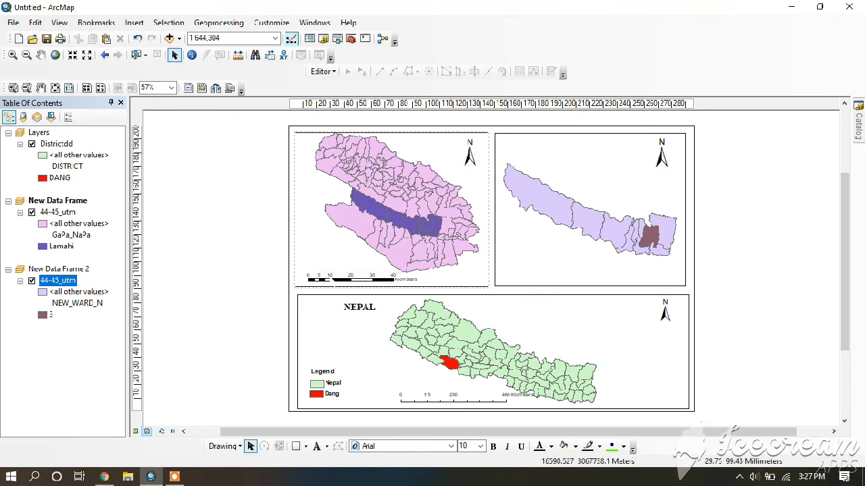
drag(338, 277, 340, 276)
click(271, 265)
Insert a one-column legend titled Legend for the Dang map's 44-45_utm layer, without a frame and with default spacing
click(358, 224)
click(134, 22)
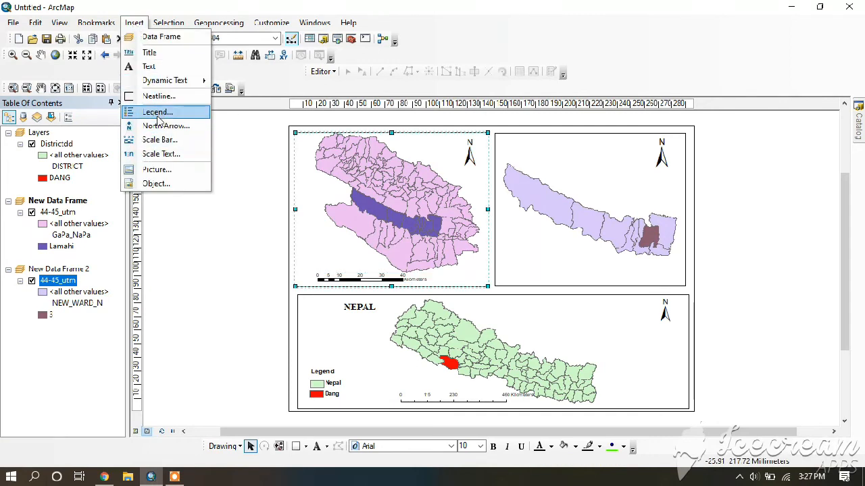
click(158, 112)
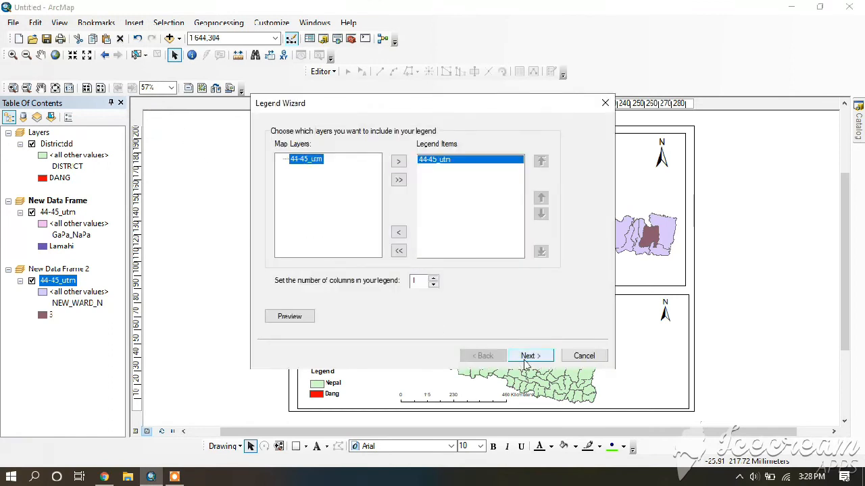
click(180, 478)
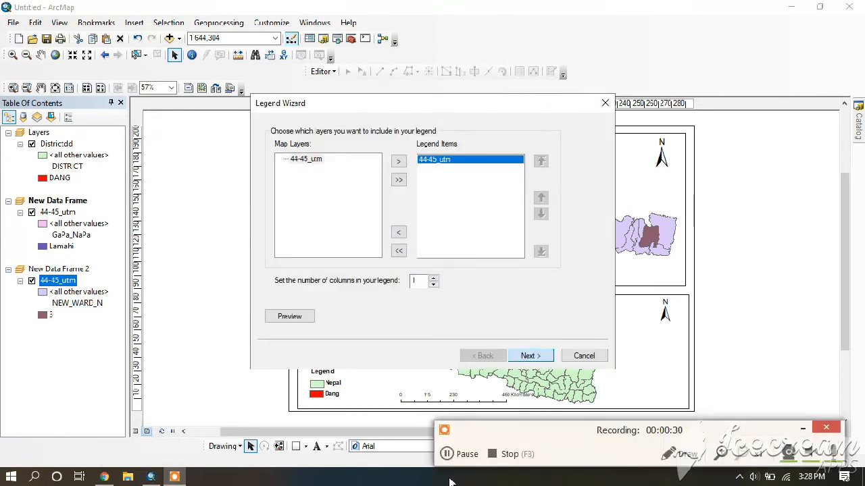
click(462, 460)
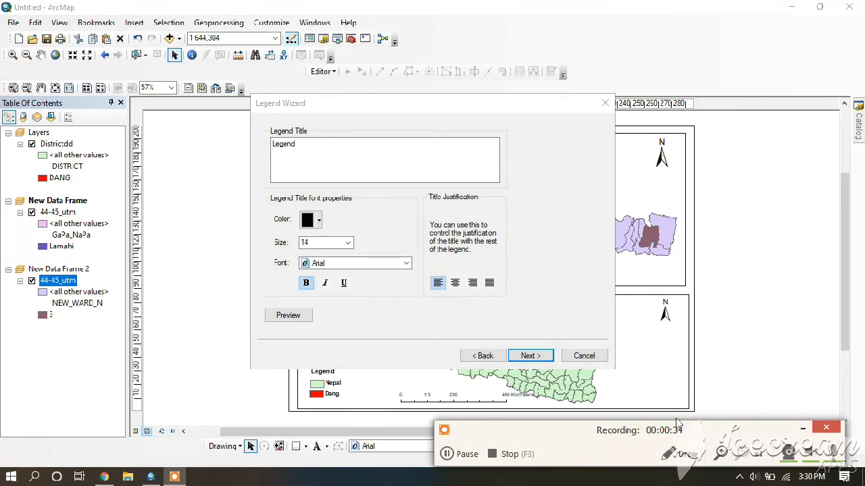
click(802, 429)
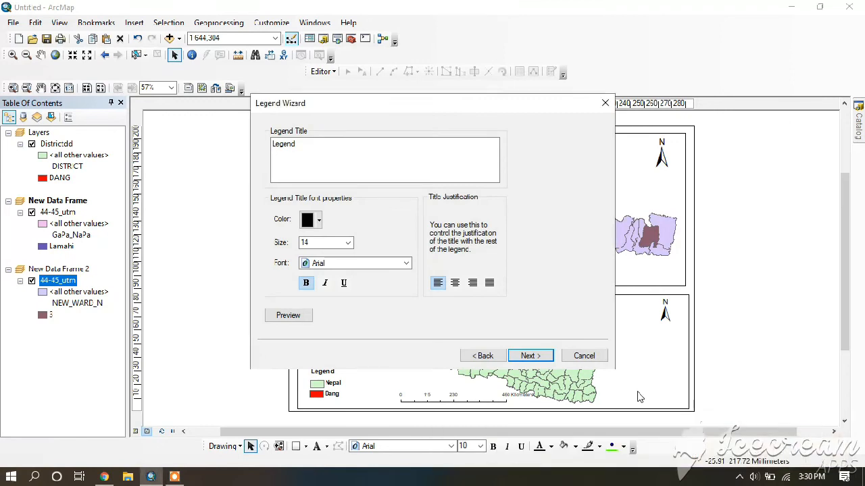
click(348, 243)
click(359, 229)
click(530, 356)
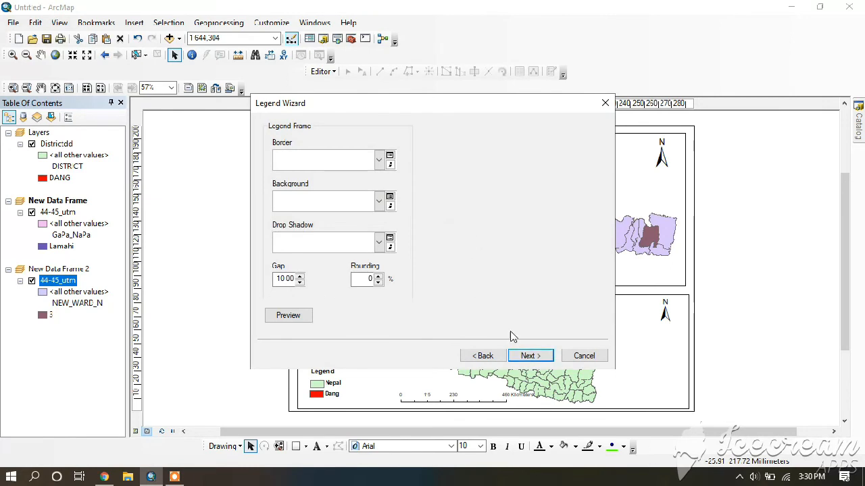
click(529, 356)
click(528, 356)
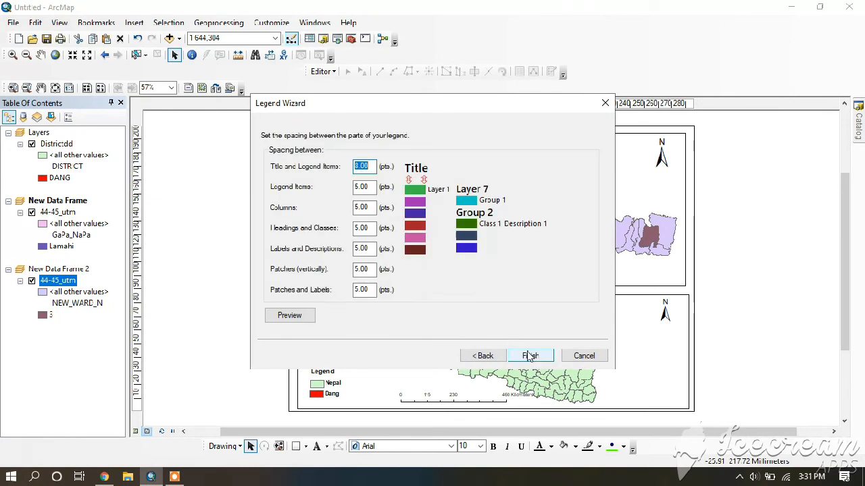
click(528, 356)
Move the Dang map's legend above its scale bar, convert it to graphics and ungroup it
drag(427, 280, 326, 242)
right_click(324, 238)
click(361, 319)
right_click(323, 239)
click(360, 127)
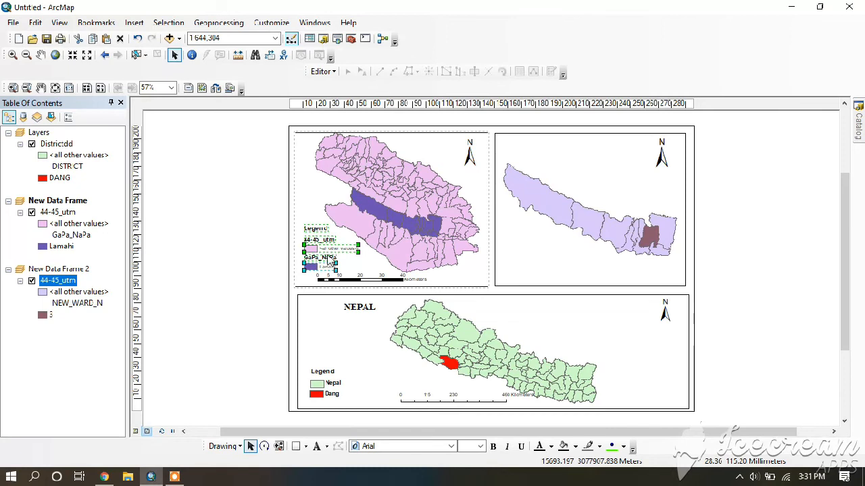
Delete the 44-45_utm and GaPa_NaPa headings from the Dang legend and move the Lamahi patch up under the other patch
key(Delete)
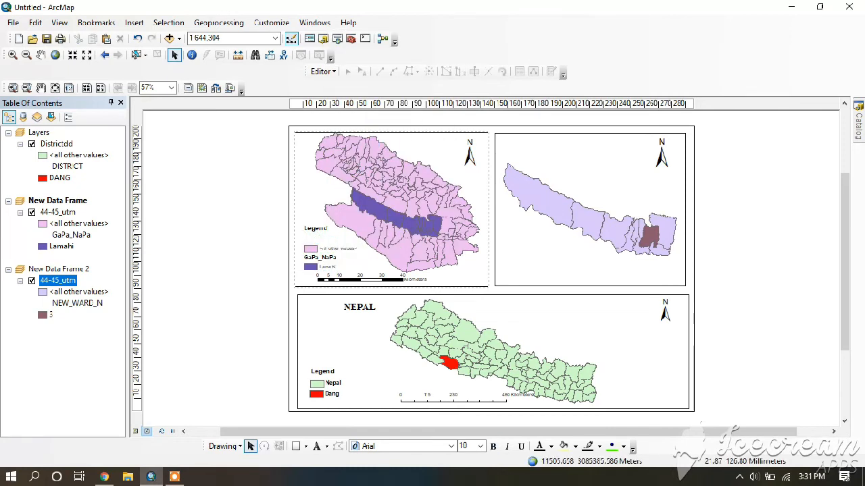
drag(313, 267, 312, 259)
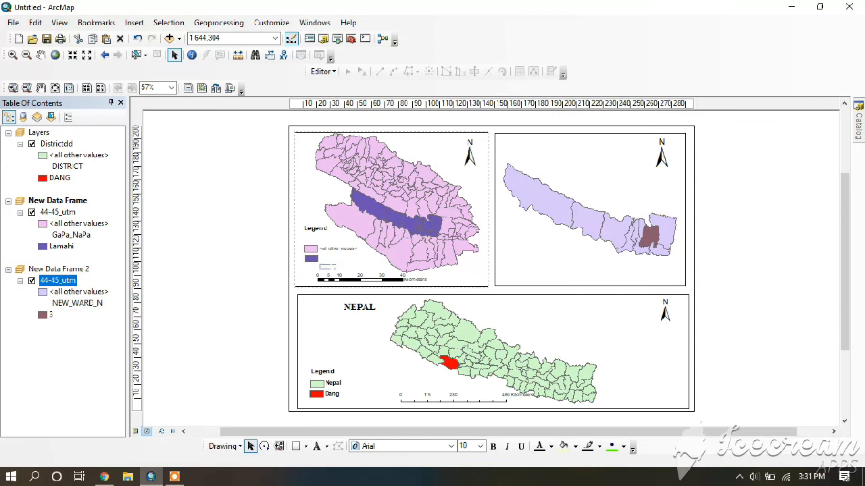
Format the Lamahi legend label in bold Arial at size 12
double_click(331, 265)
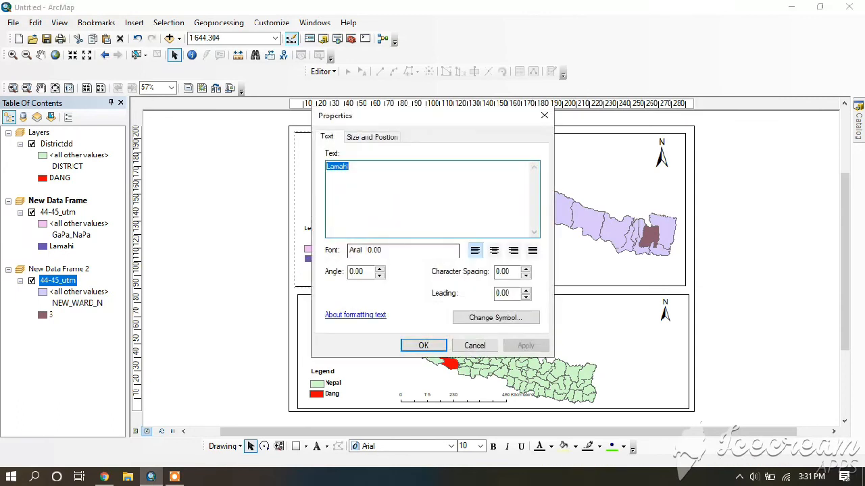
click(487, 323)
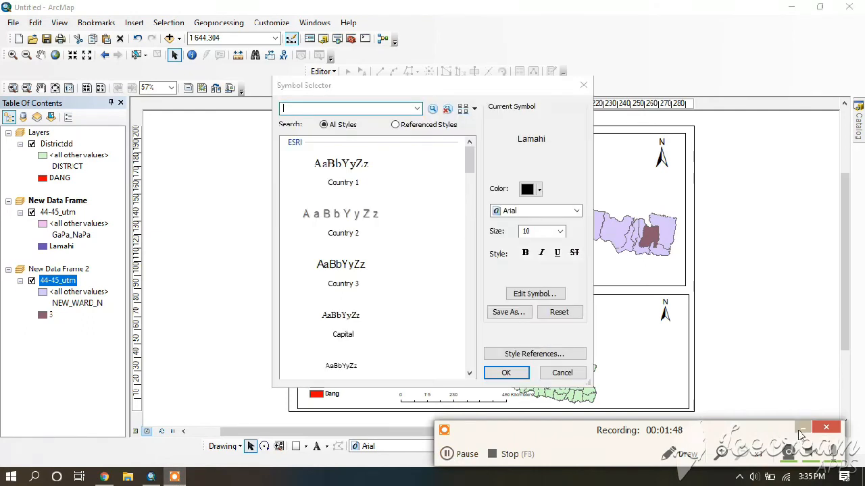
click(801, 429)
click(525, 253)
click(560, 231)
click(537, 276)
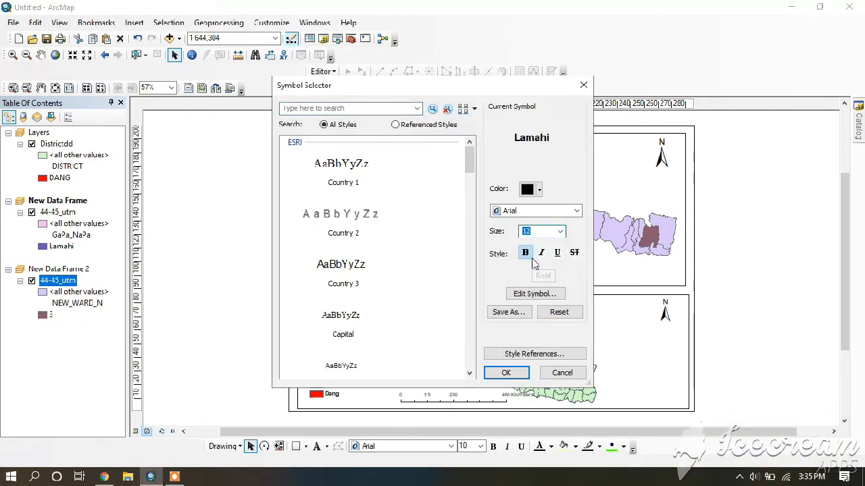
click(506, 373)
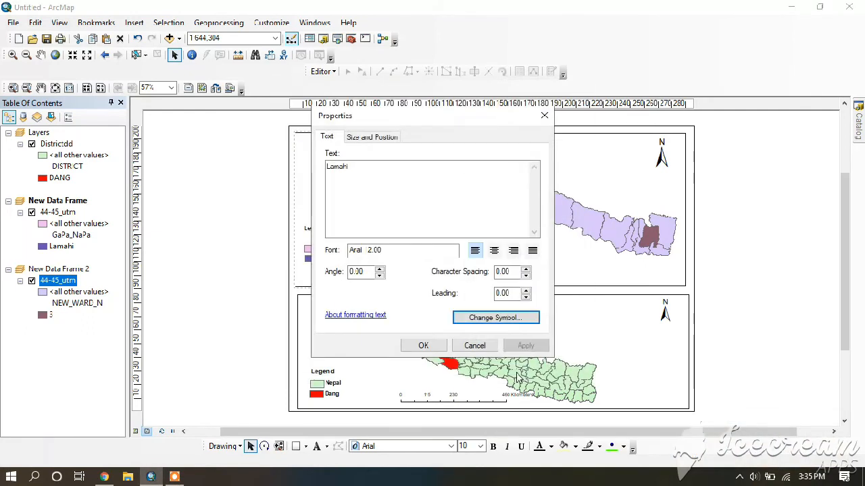
click(424, 346)
Set the <all other values> legend label to size 12 and change its text to Dang
double_click(335, 248)
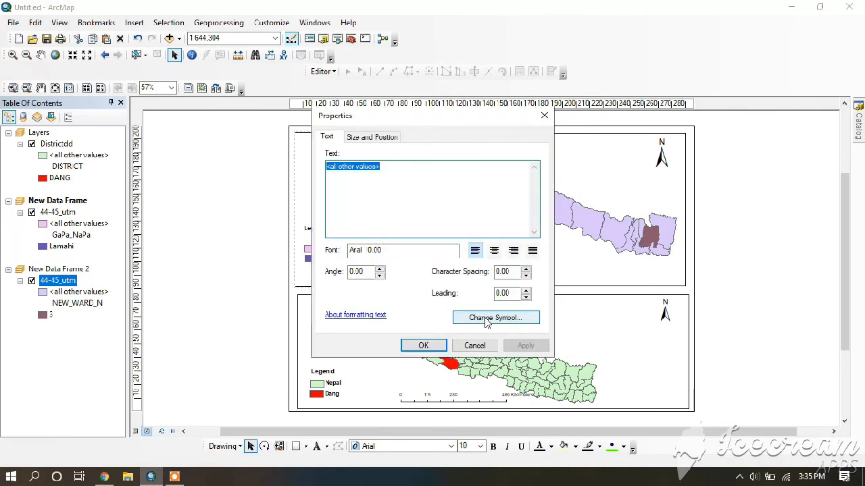
click(485, 322)
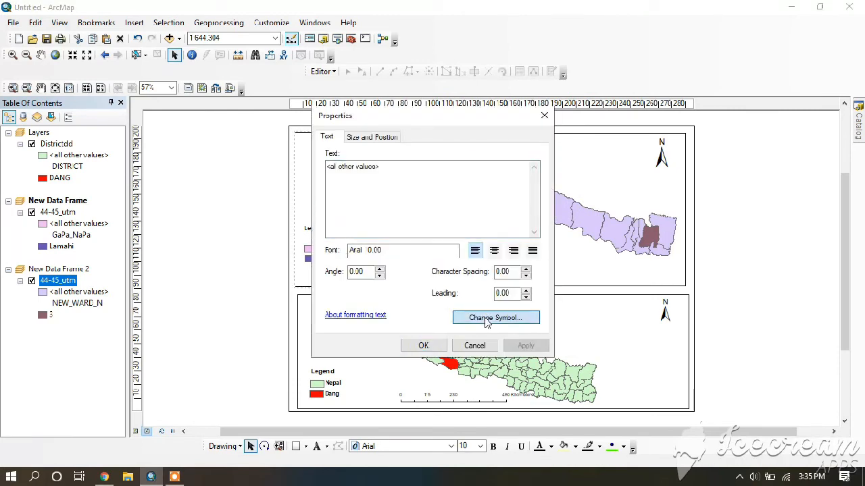
click(173, 478)
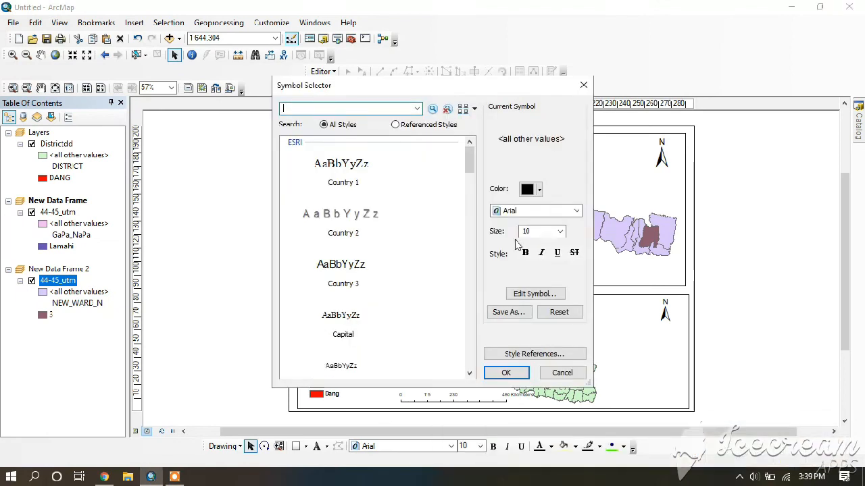
click(560, 231)
click(534, 263)
click(506, 373)
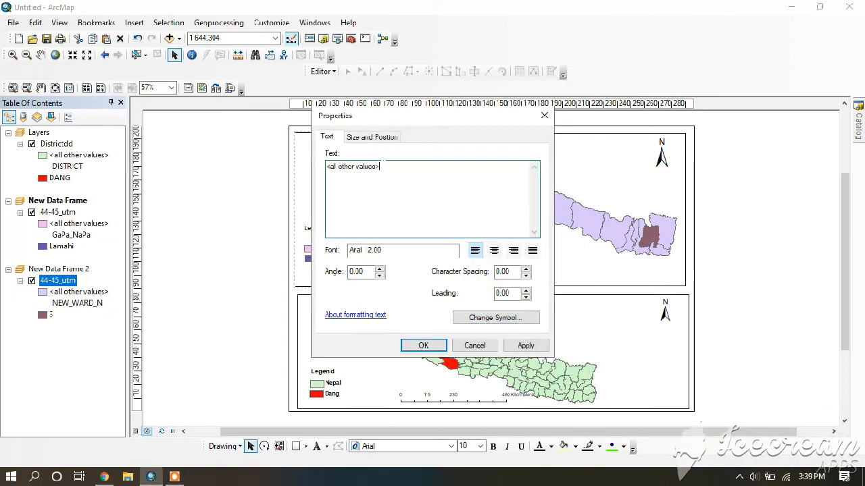
drag(427, 121, 539, 128)
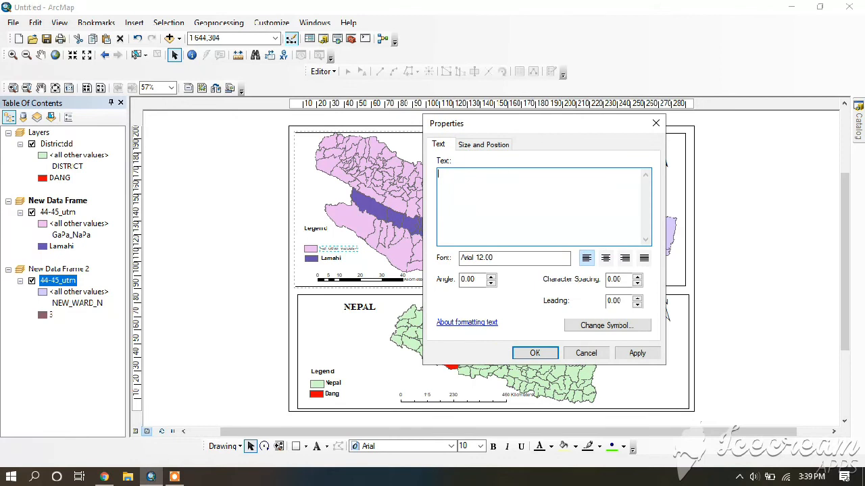
click(635, 352)
click(537, 353)
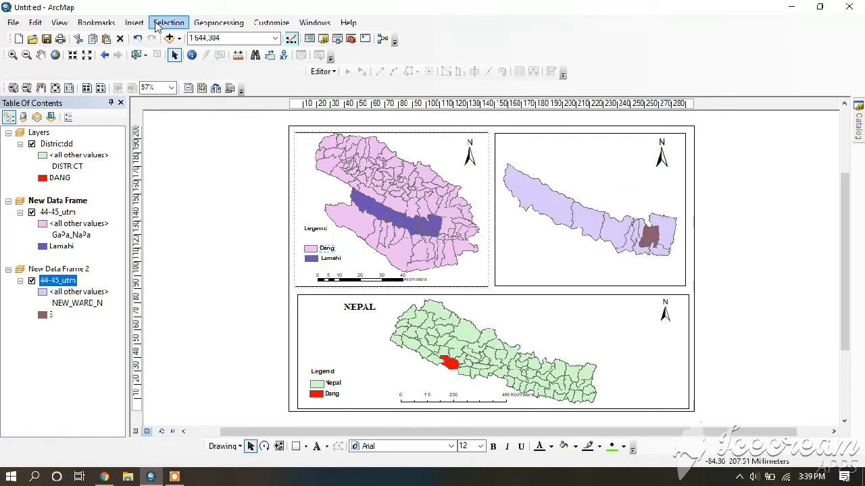
Move the Dang map's Legend heading down so it sits just above the Dang entry
click(316, 229)
drag(316, 229, 316, 237)
click(260, 237)
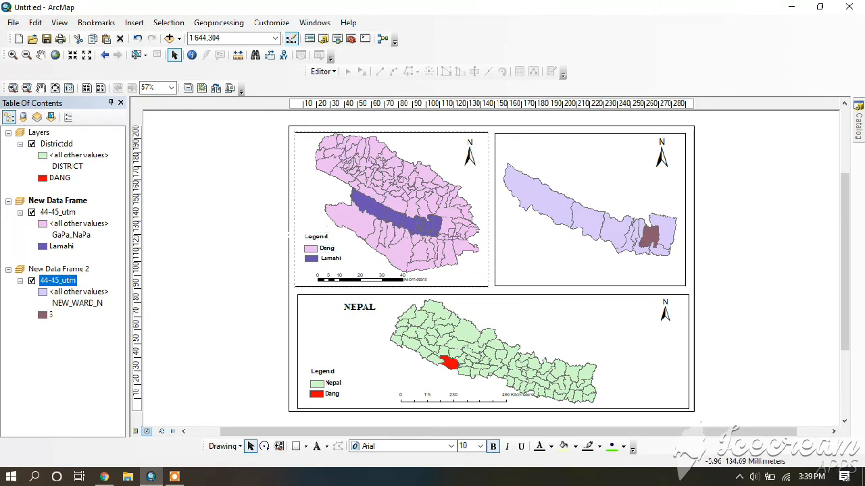
Group the Dang map's legend elements and move the grouped legend slightly down, just above the scale bar
mouse_move(343, 266)
mouse_down()
mouse_move(310, 242)
mouse_move(337, 269)
mouse_up()
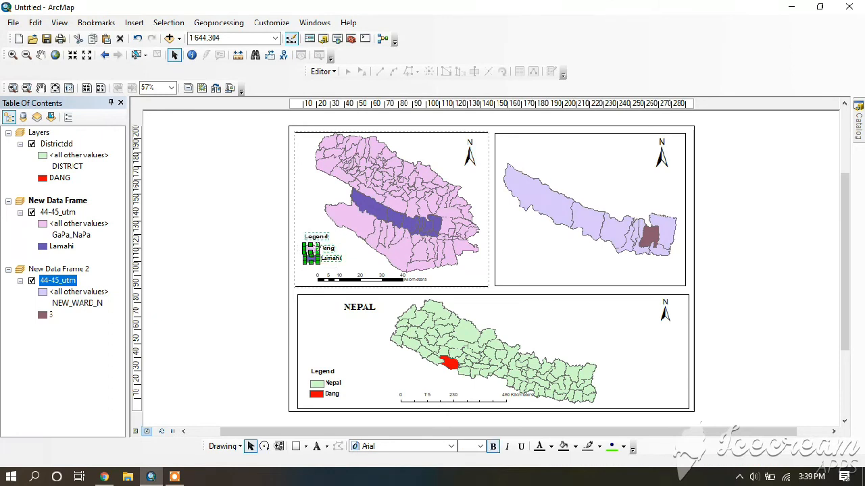
right_click(319, 247)
click(350, 118)
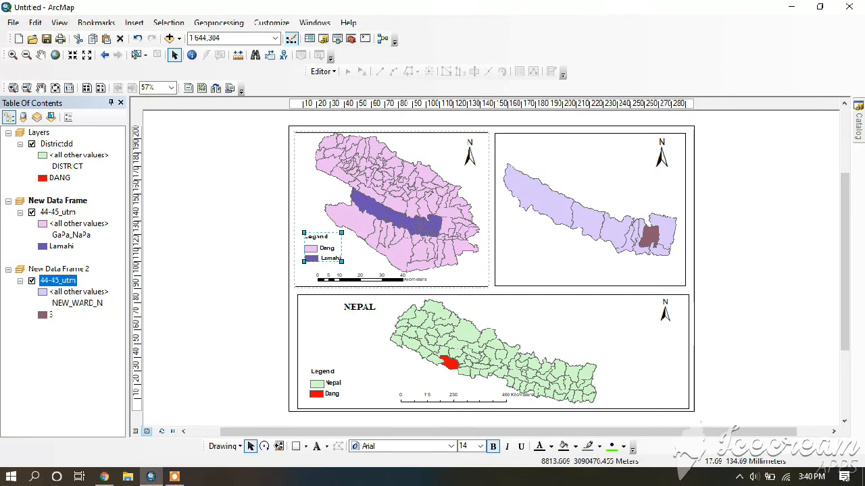
click(260, 223)
Insert a text element reading DANG in Arial at size 12
click(133, 24)
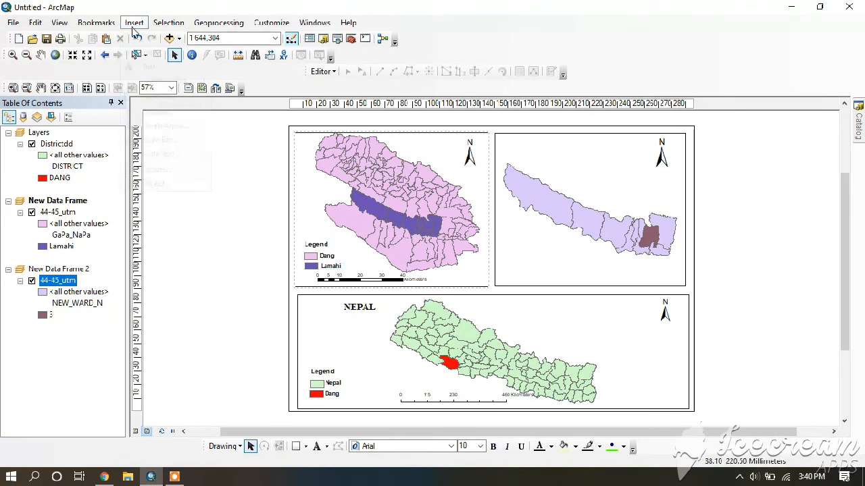
click(153, 60)
double_click(491, 271)
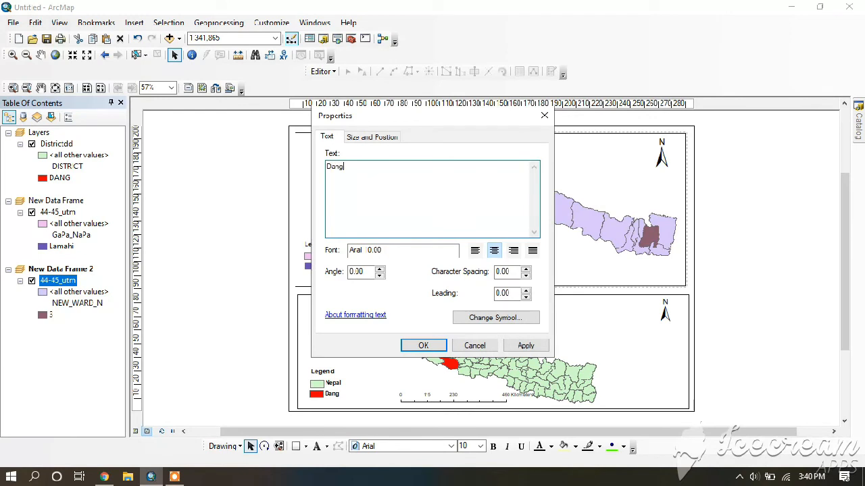
click(492, 323)
click(174, 477)
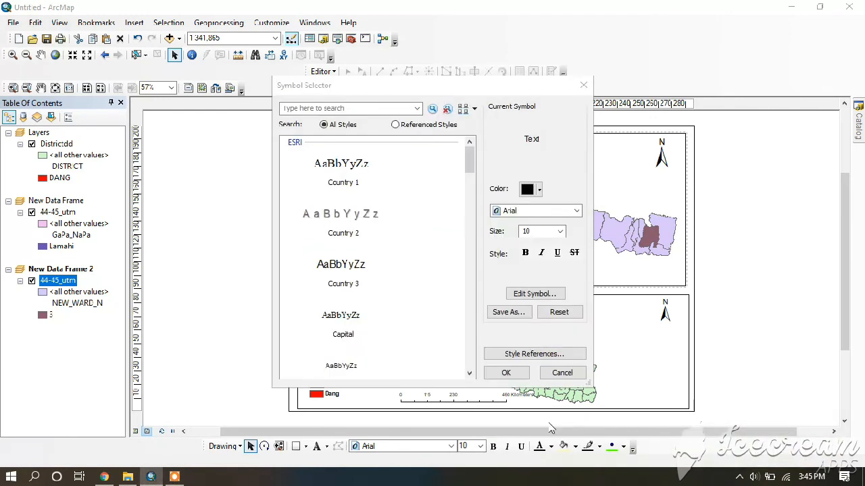
click(560, 231)
click(519, 287)
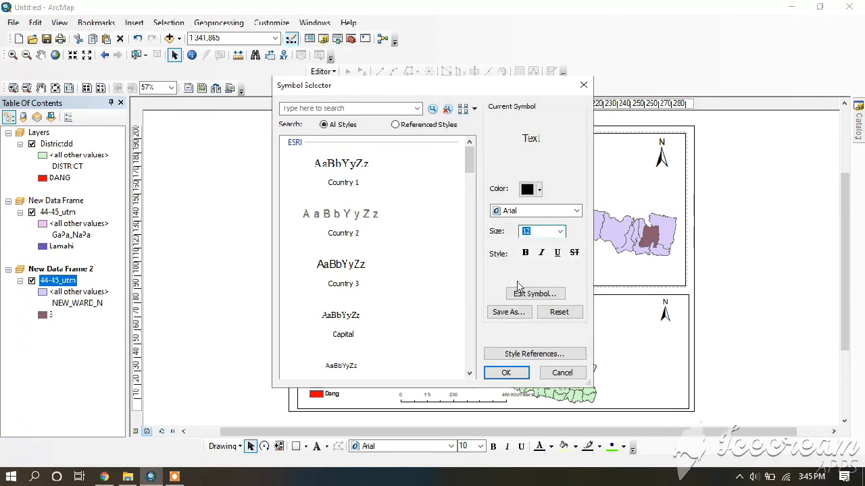
click(506, 373)
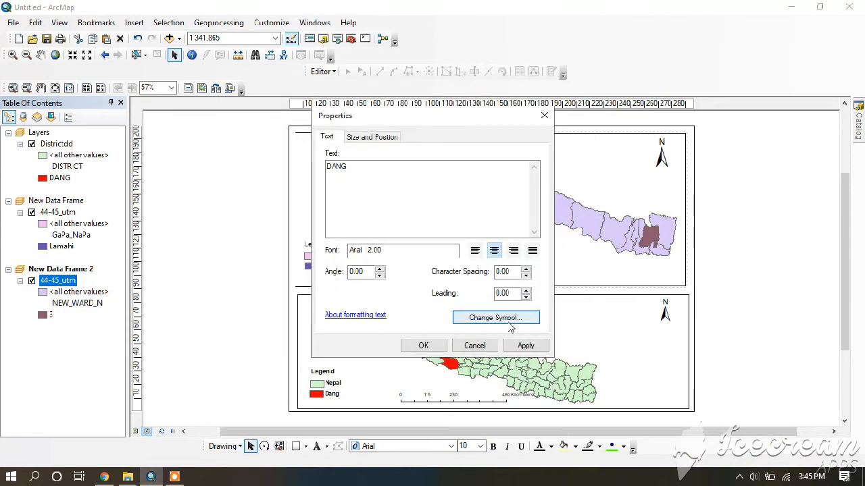
click(423, 346)
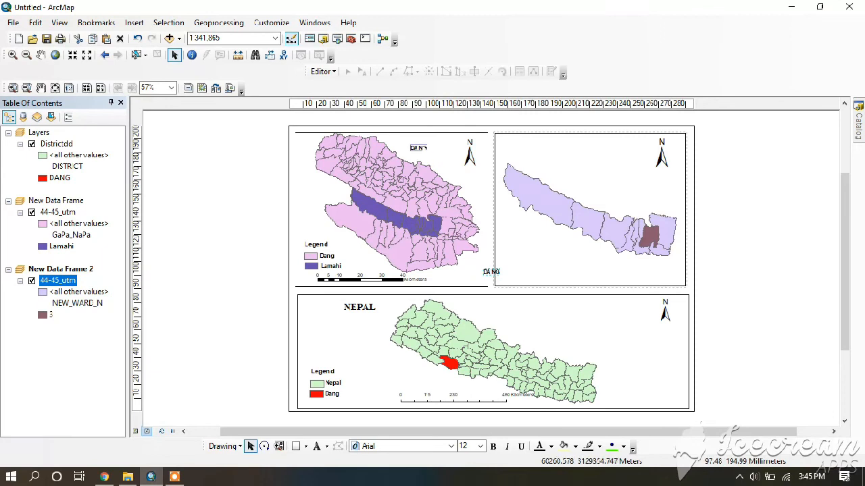
Move the DANG title to the upper part of the Dang map, beside its north arrow
click(431, 148)
click(418, 146)
drag(418, 146, 419, 143)
Insert a scale bar in kilometres for the Lamahi map and place it beneath the map's eastern part
click(545, 172)
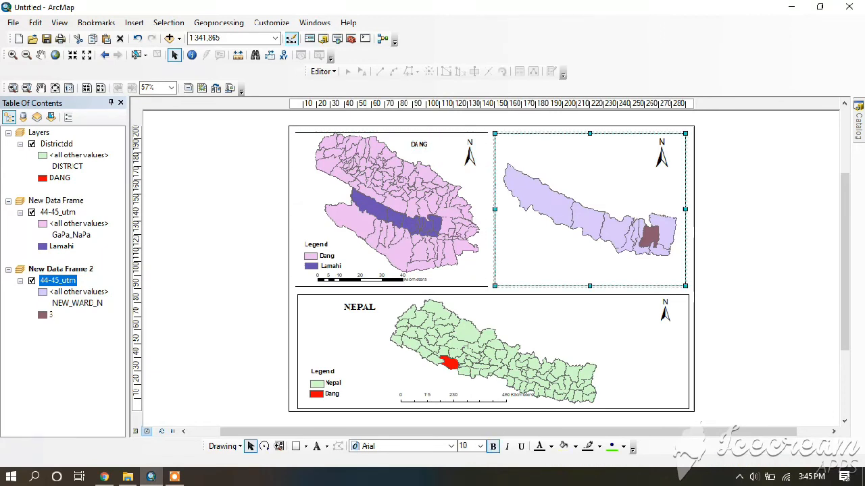
click(134, 23)
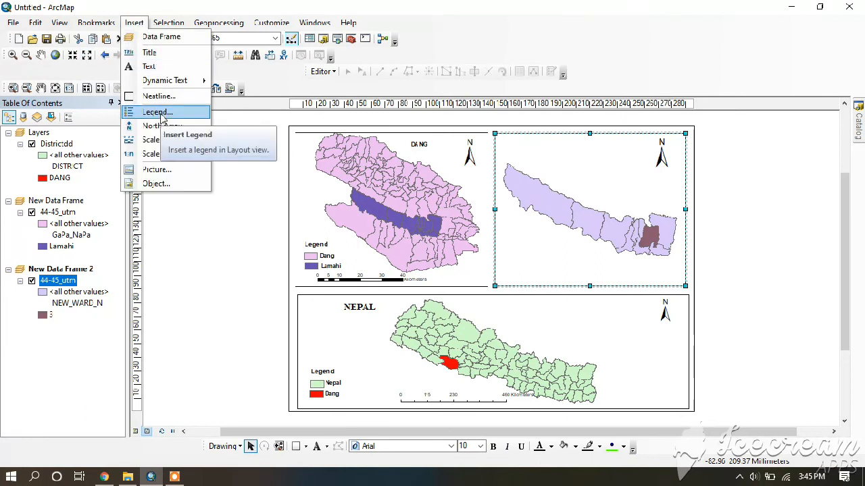
click(162, 140)
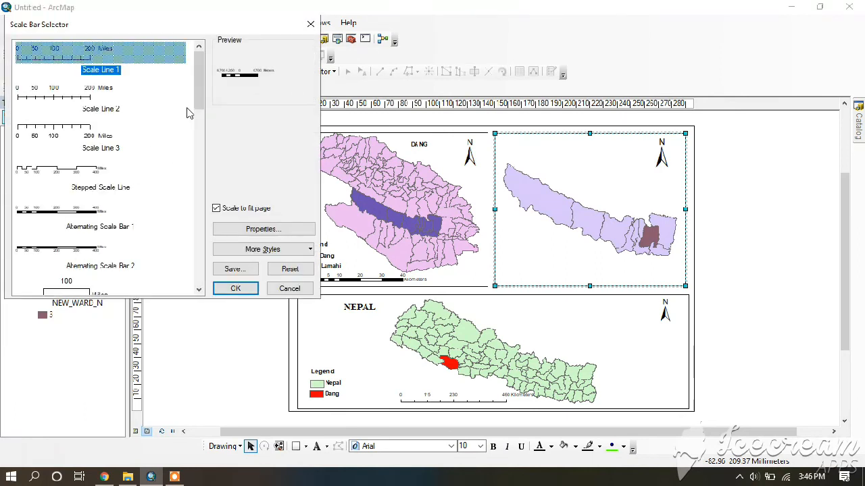
scroll(203, 144, down, 5)
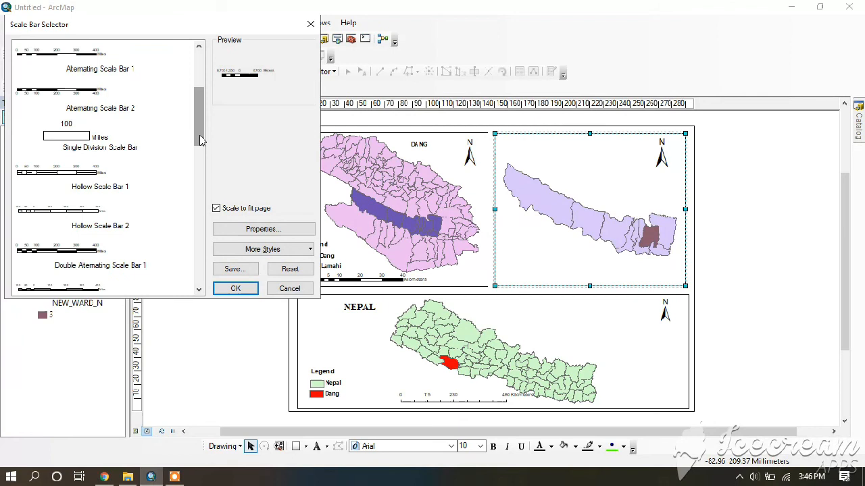
scroll(158, 187, down, 5)
double_click(93, 218)
drag(479, 276, 614, 277)
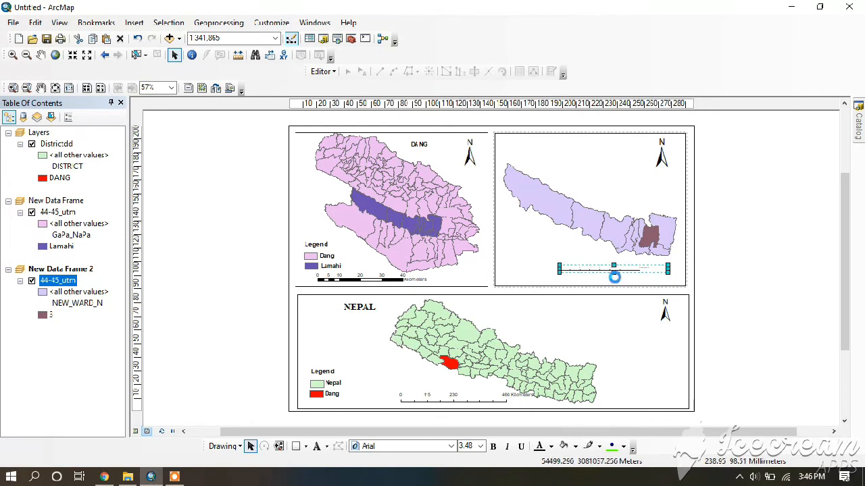
Insert a text element reading LAMAHI in Arial at size 12 and place it at the top centre of the Lamahi map
click(593, 201)
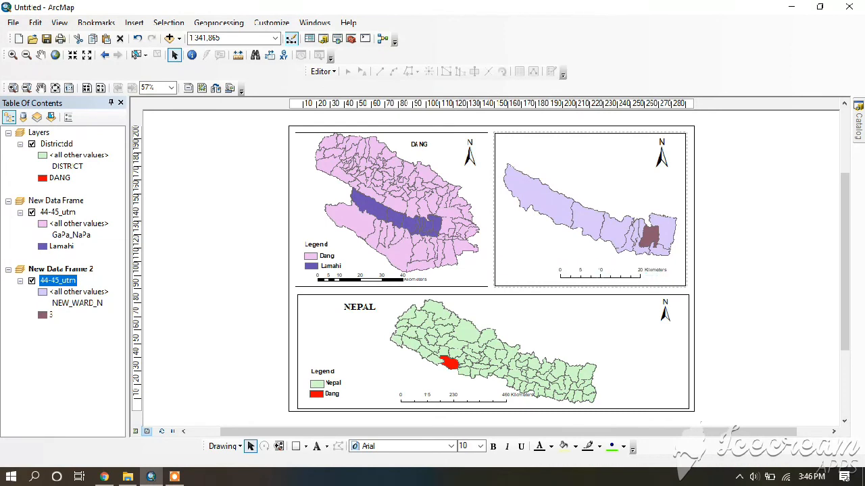
click(134, 24)
click(147, 52)
key(Escape)
click(135, 24)
click(153, 67)
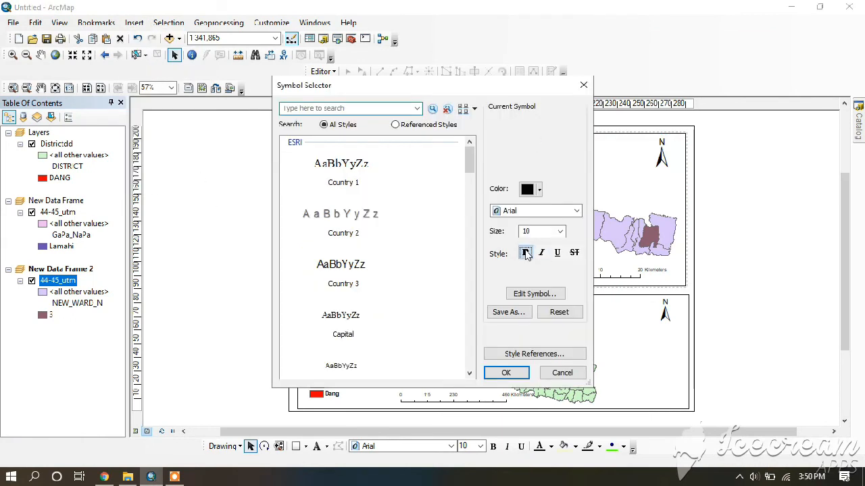
click(560, 231)
click(533, 274)
click(506, 373)
click(524, 346)
key(Return)
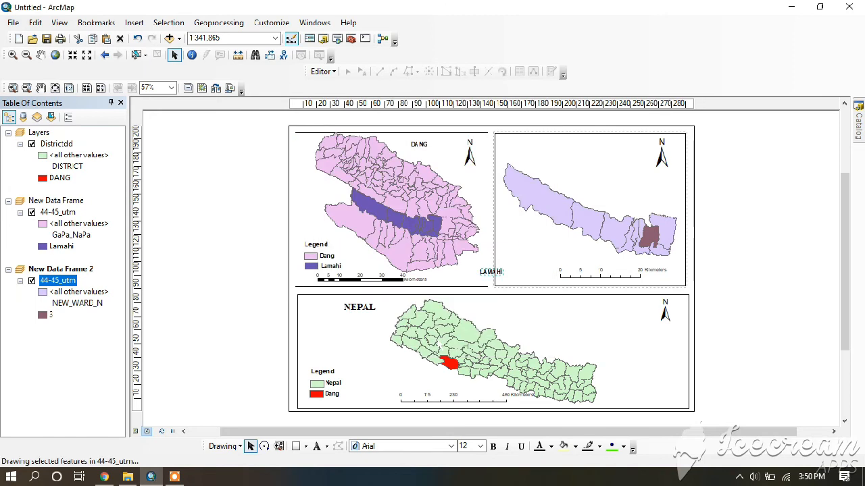
drag(573, 155, 571, 147)
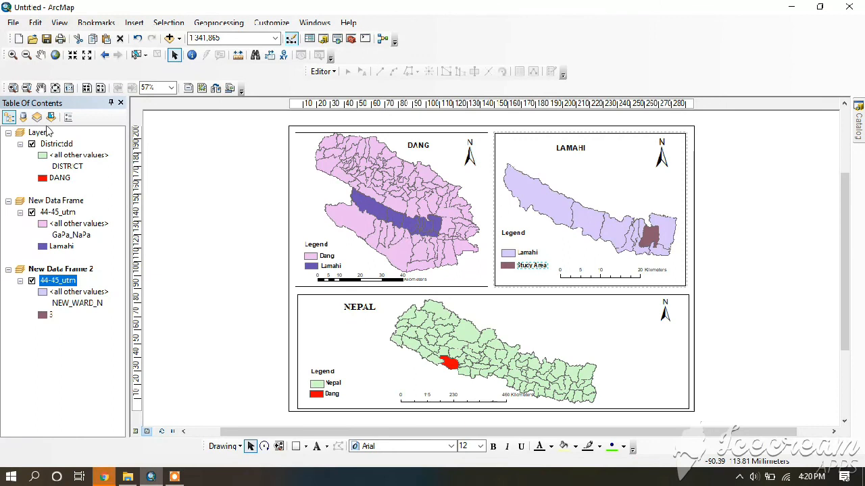
Give the Nepal map's Layers data frame an Lt Blue background
click(45, 134)
right_click(46, 137)
click(79, 409)
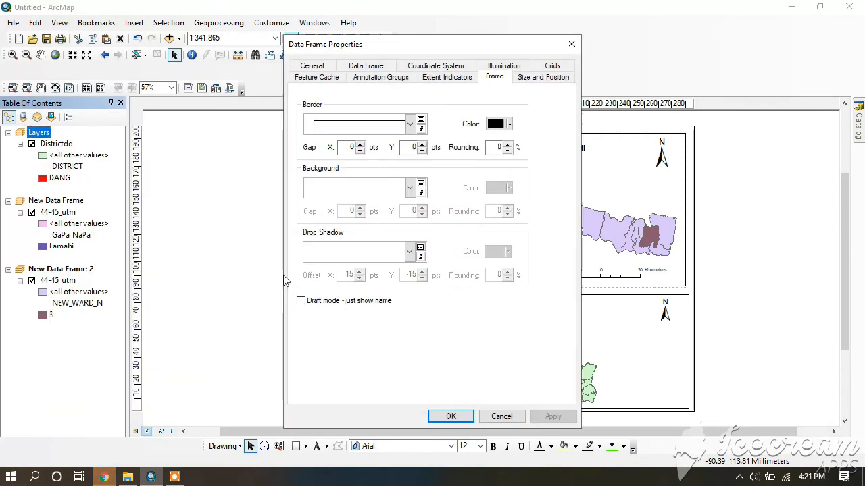
click(410, 189)
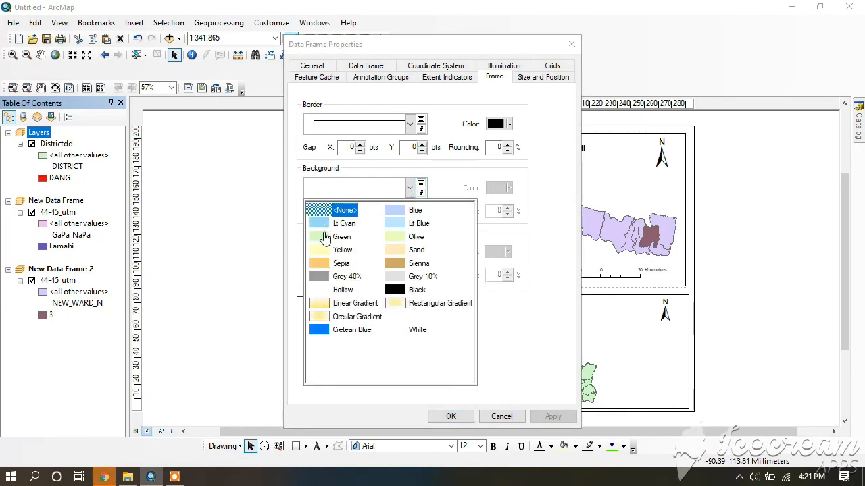
click(325, 237)
click(410, 189)
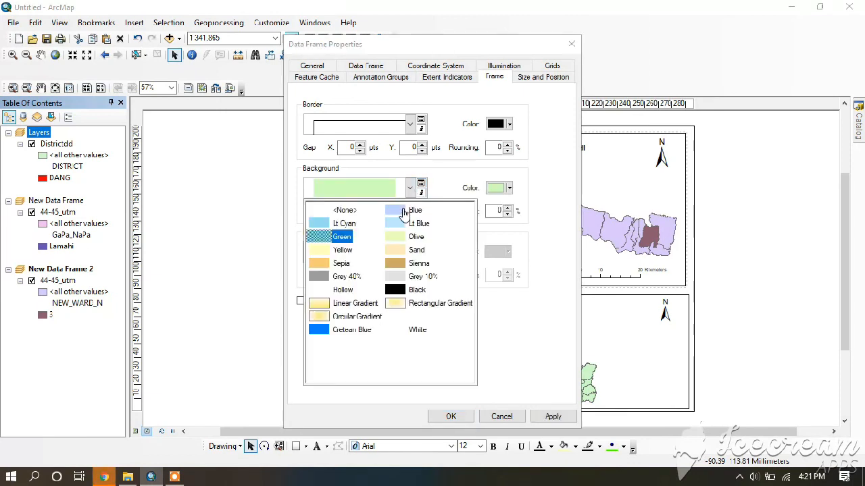
click(395, 224)
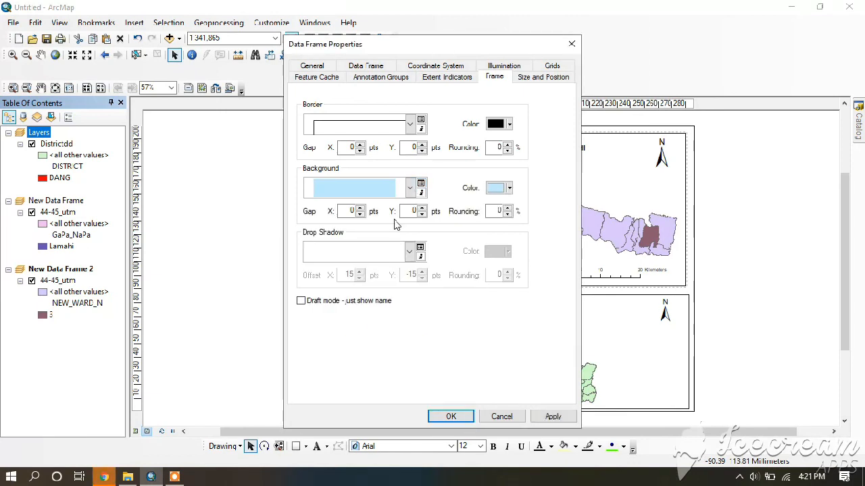
click(410, 126)
scroll(403, 234, up, 2)
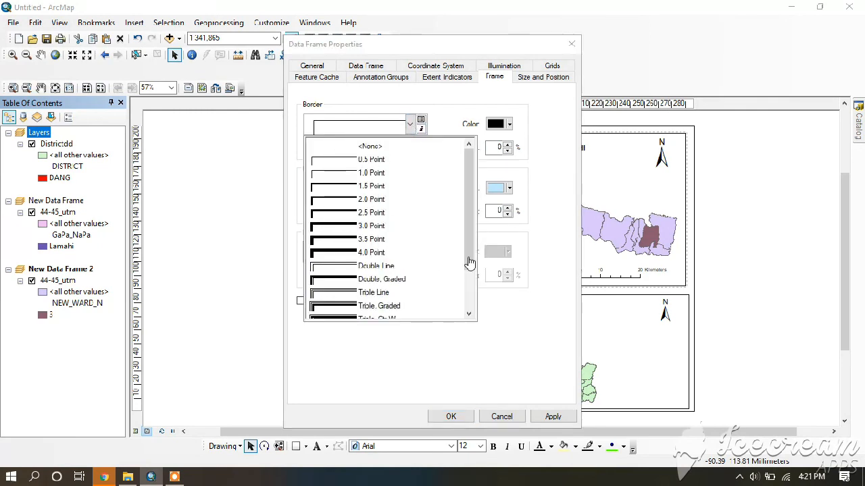
click(446, 403)
click(551, 417)
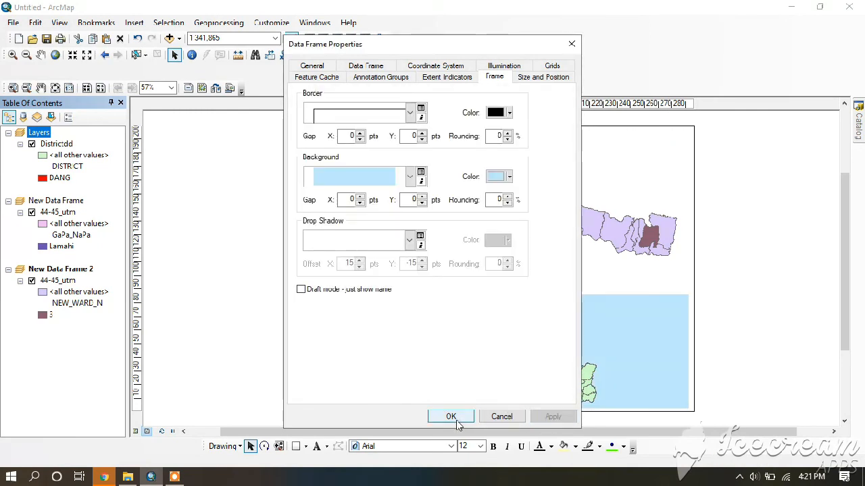
click(450, 416)
Give the Dang map's New Data Frame a Green background
click(70, 201)
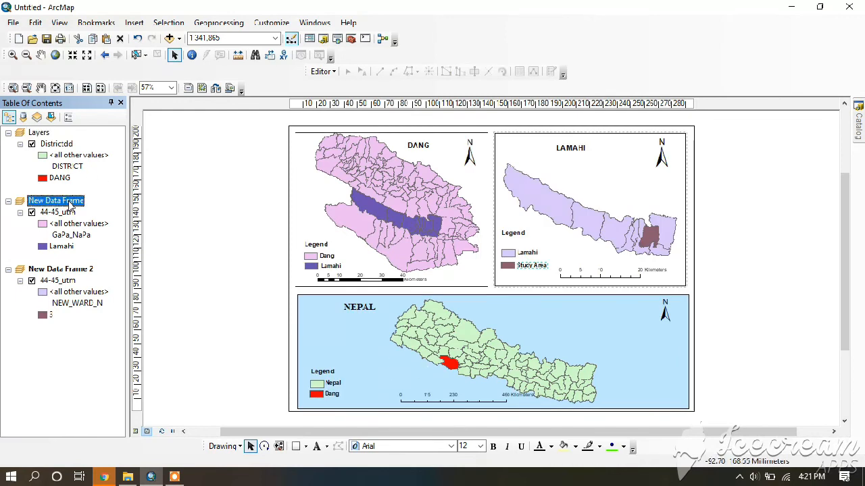
right_click(70, 202)
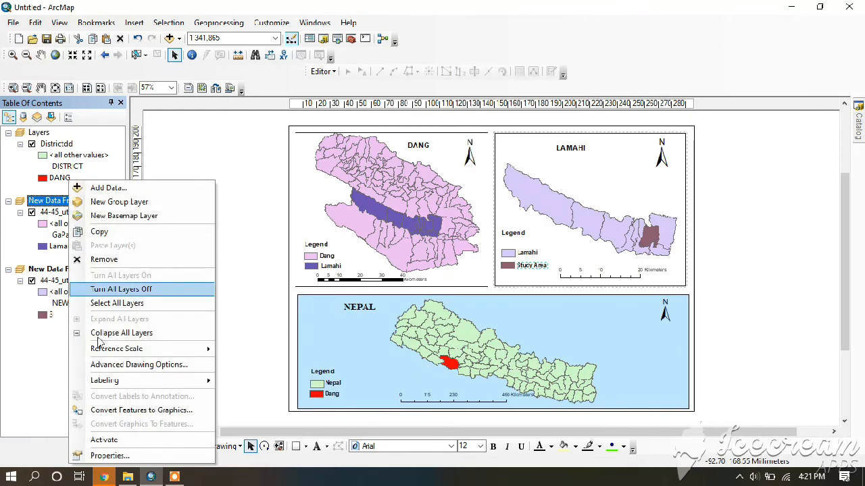
click(95, 456)
click(410, 193)
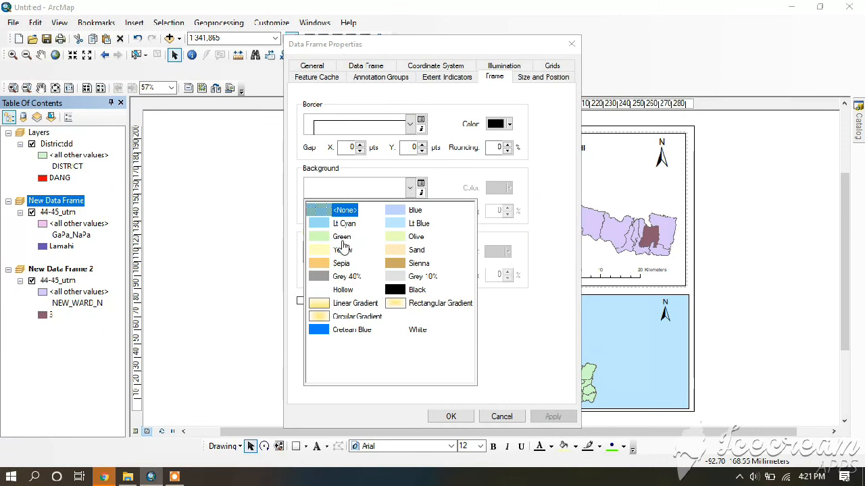
click(326, 245)
click(451, 416)
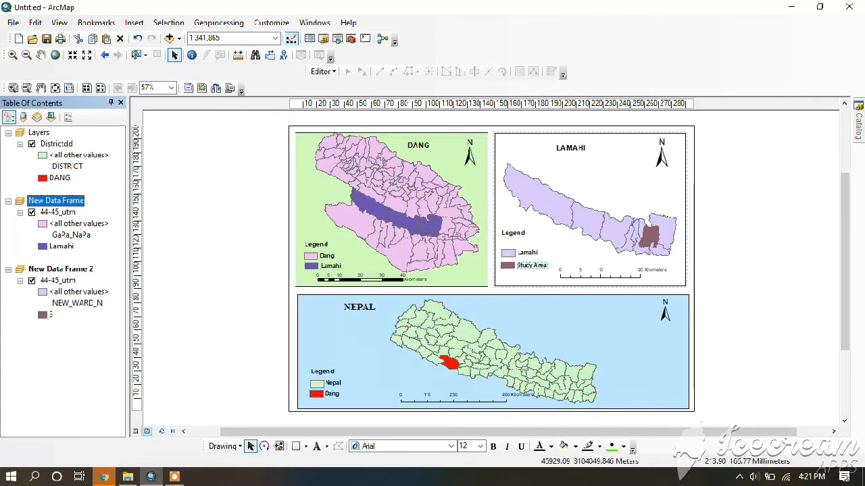
Give the Lamahi map's New Data Frame 2 a Sienna background
click(87, 270)
click(410, 187)
click(391, 263)
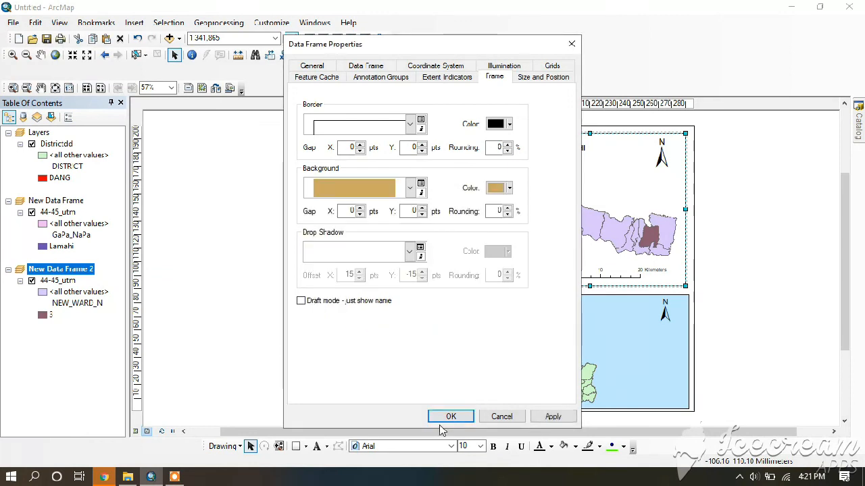
click(451, 416)
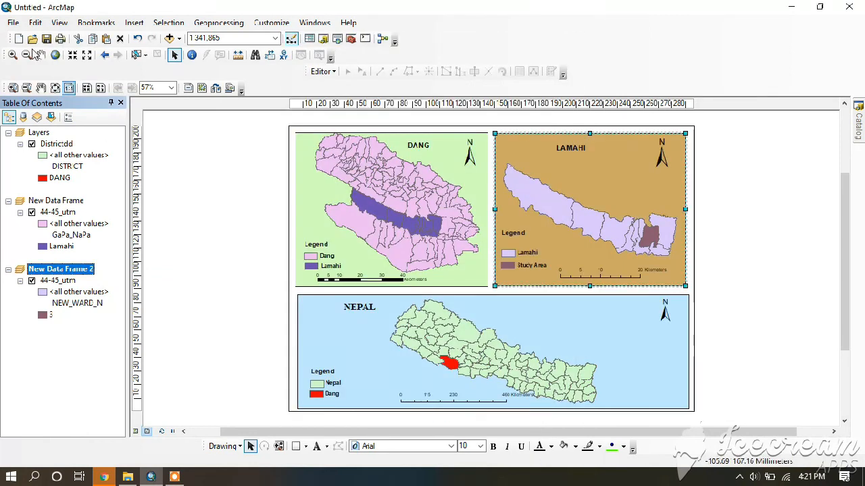
Export the layout as a JPEG named Untitled at 96 dpi into the gis practice folder
click(12, 23)
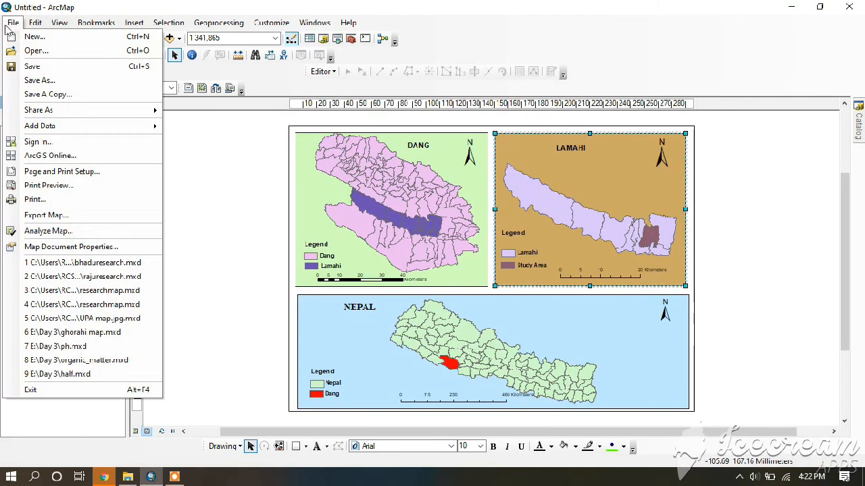
click(34, 215)
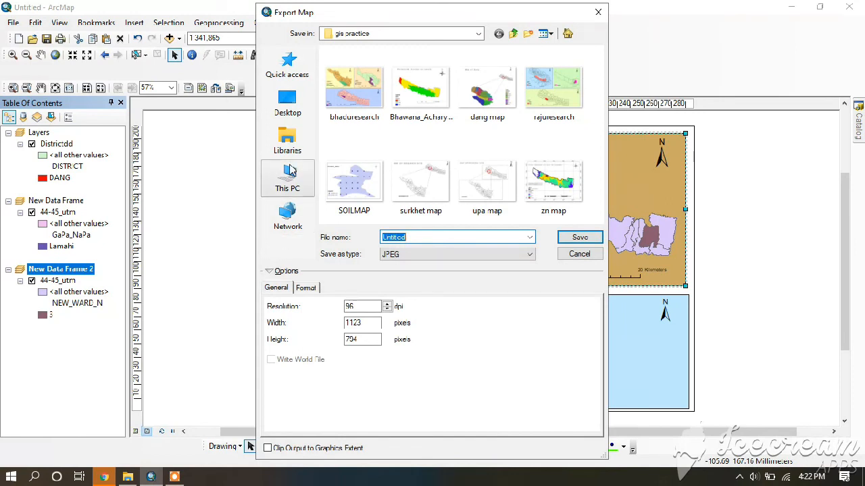
click(572, 236)
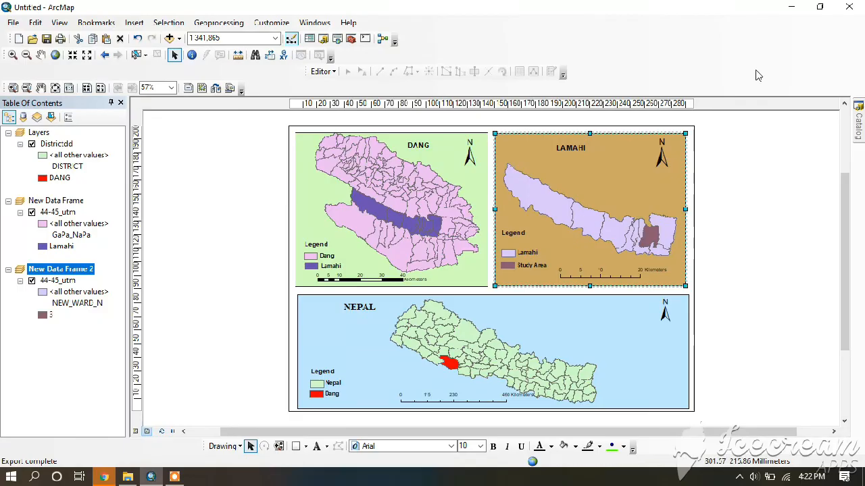